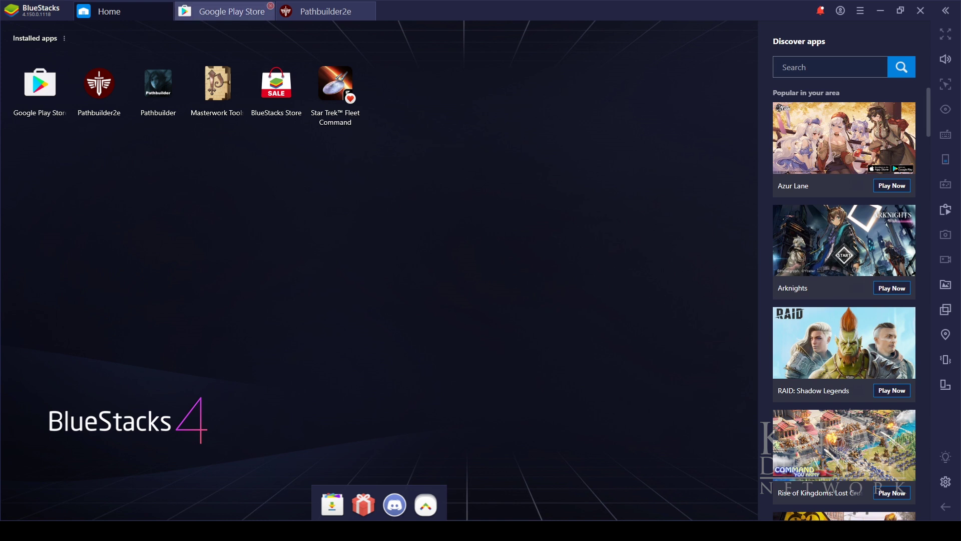
# Check the Pathbuilder 2e Play Store page, then return to the running app's start screen
pyautogui.click(228, 11)
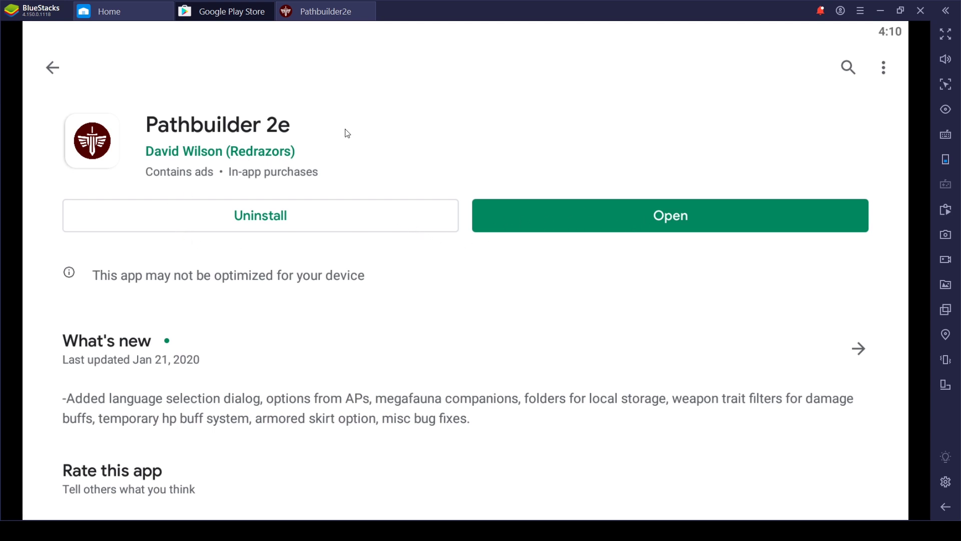
pyautogui.click(323, 10)
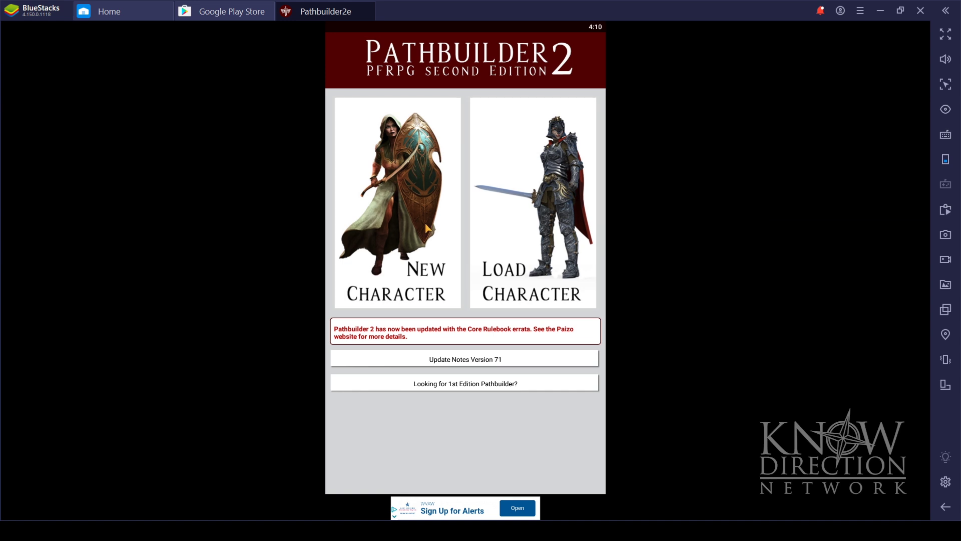
# Start a new character with the Wizard class and create it
pyautogui.click(403, 164)
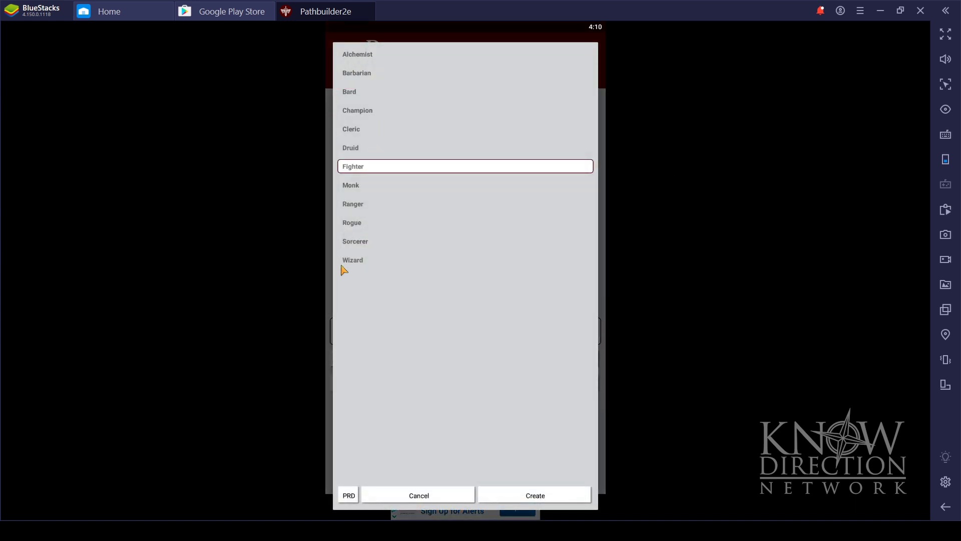
pyautogui.click(361, 264)
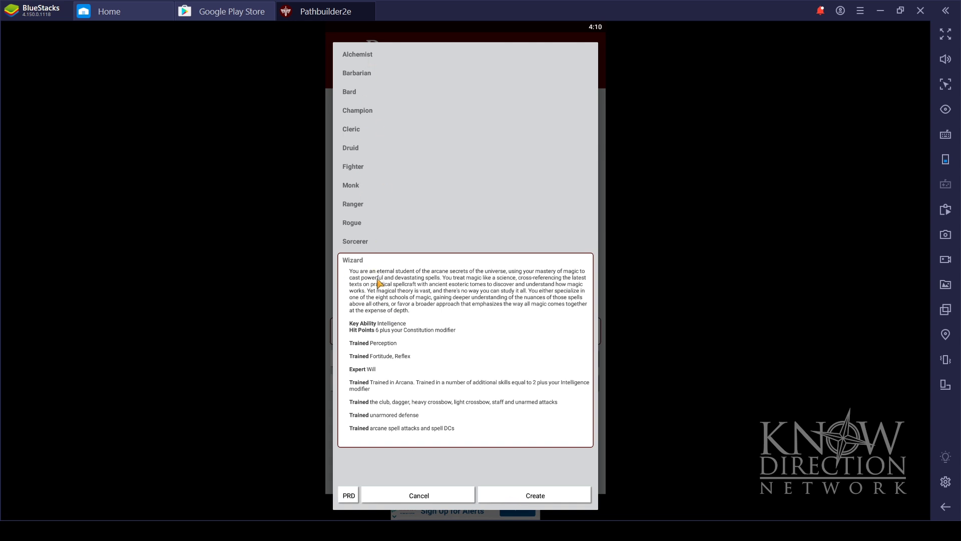
pyautogui.click(545, 500)
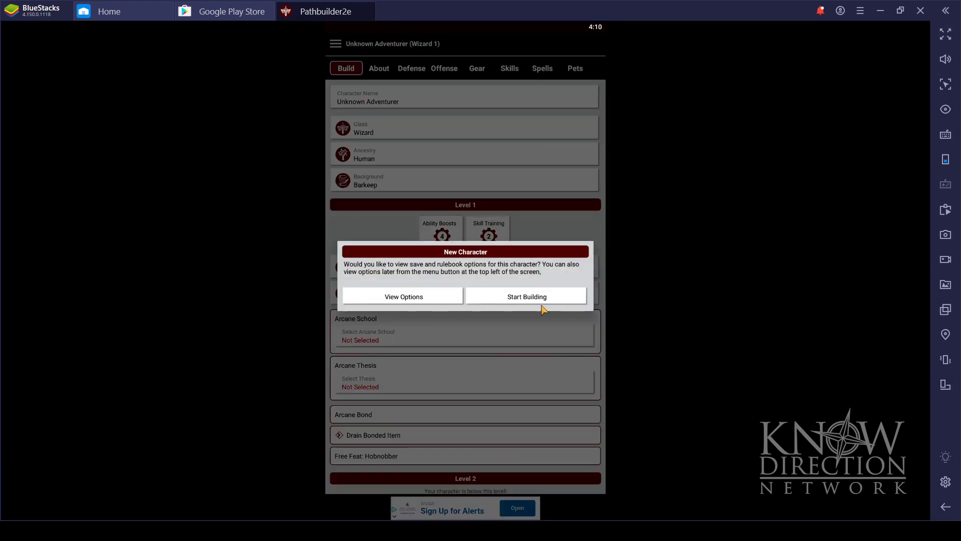
# Look over the autosave and rulebook options, all enabled, then close the dialog
pyautogui.click(429, 295)
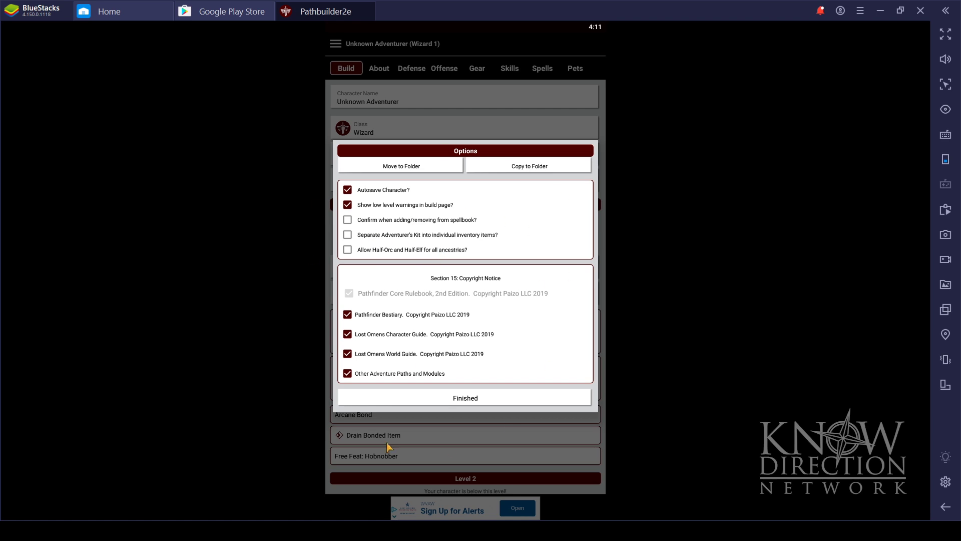
pyautogui.click(486, 403)
pyautogui.click(434, 399)
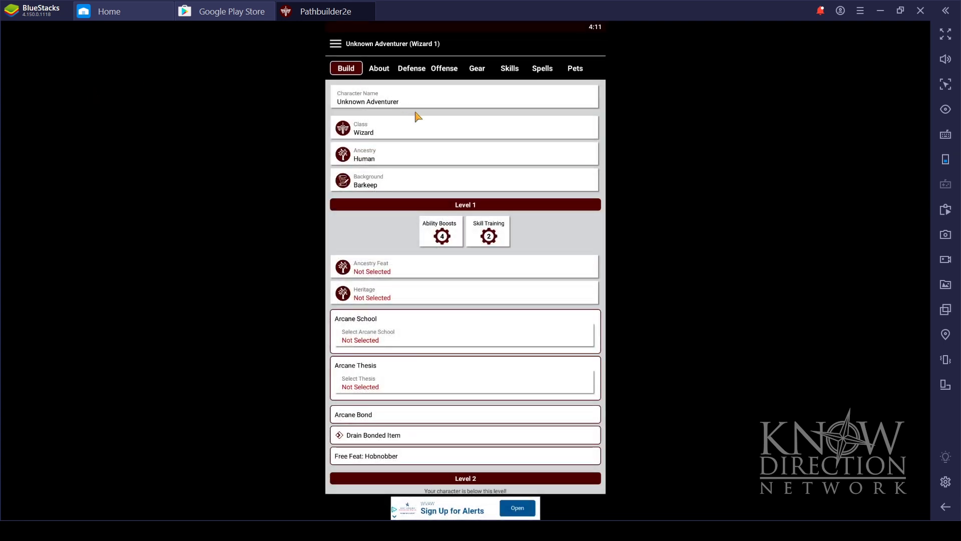
# Name the character Glanville
pyautogui.click(398, 103)
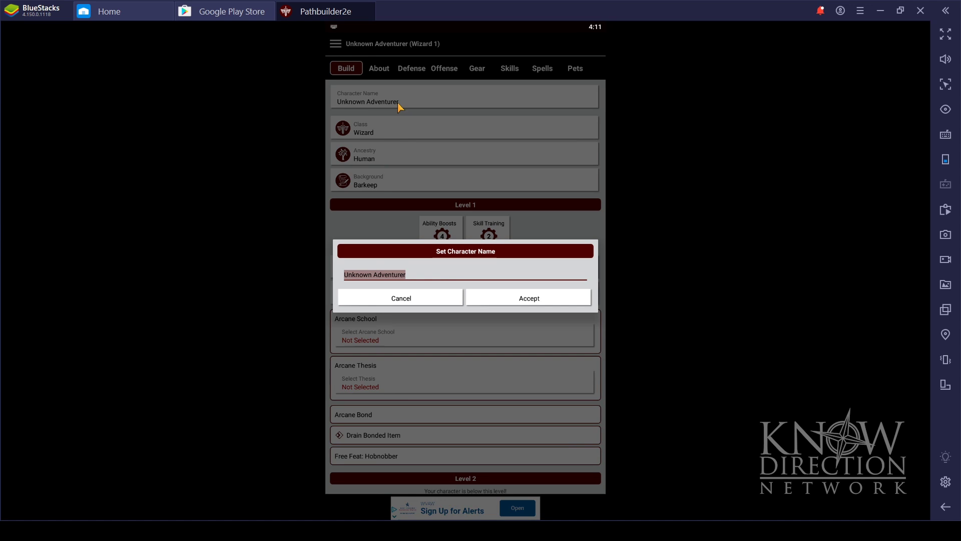
pyautogui.write('Glanville')
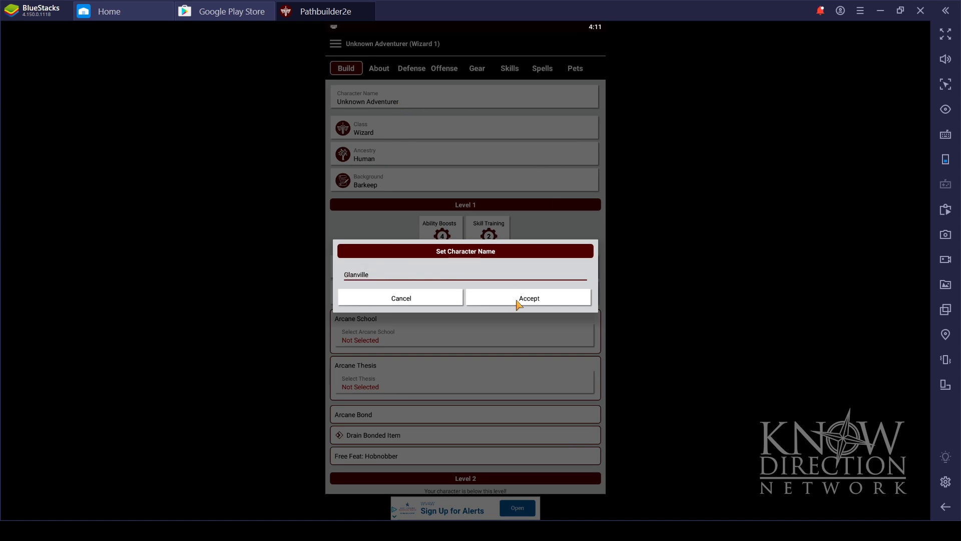
pyautogui.click(515, 300)
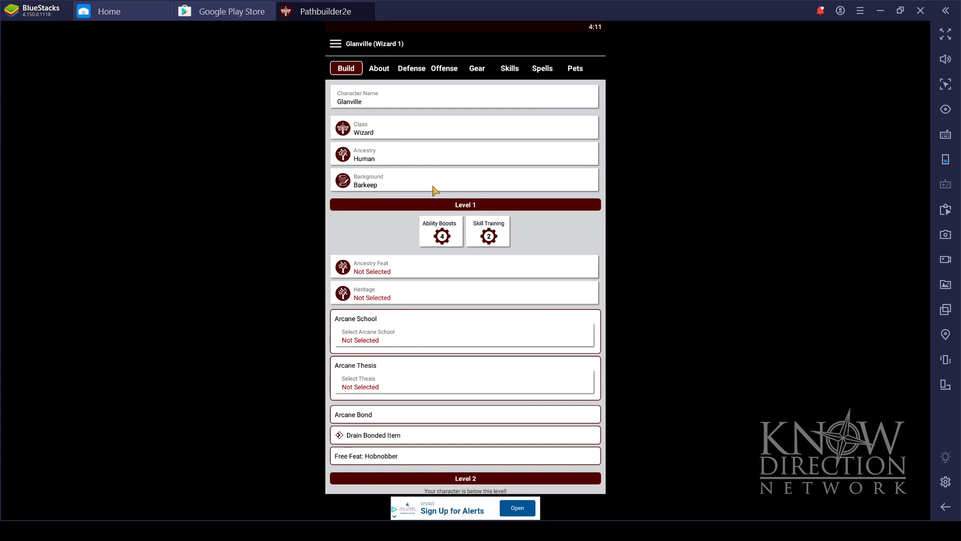
# Change the background from Barkeep to Noble
pyautogui.click(379, 185)
pyautogui.scroll(-10, 421, 302)
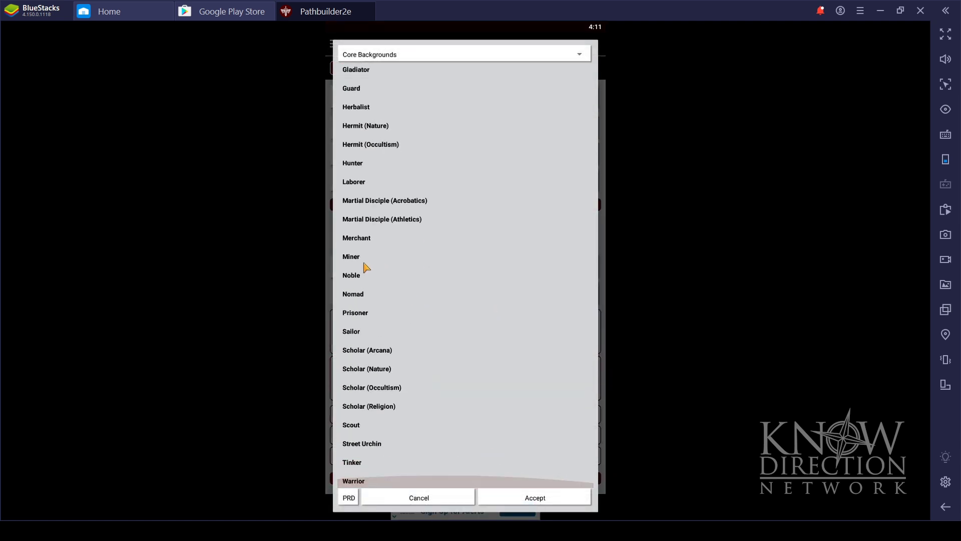
pyautogui.click(353, 275)
pyautogui.click(538, 502)
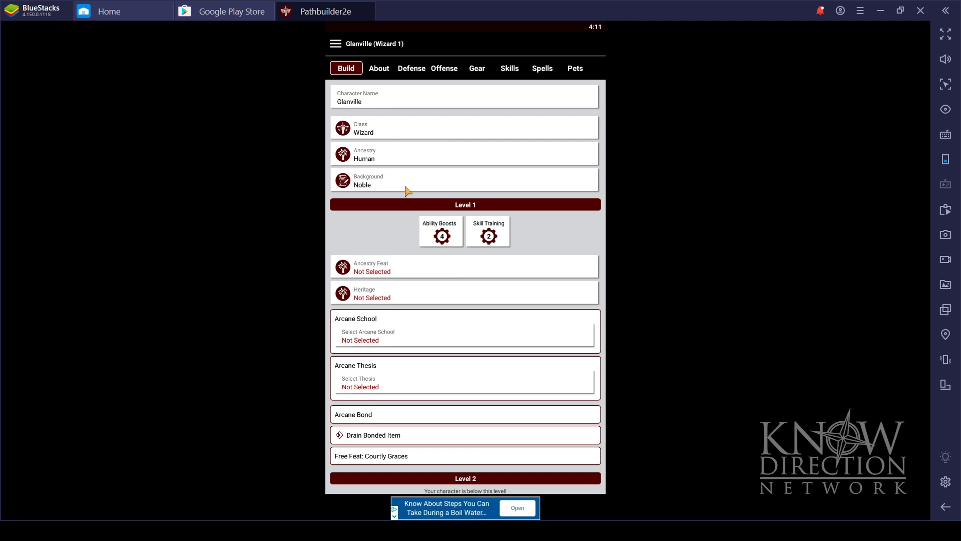
# Set the ancestry boosts to Intelligence and Charisma and the second background boost to Charisma
pyautogui.click(450, 242)
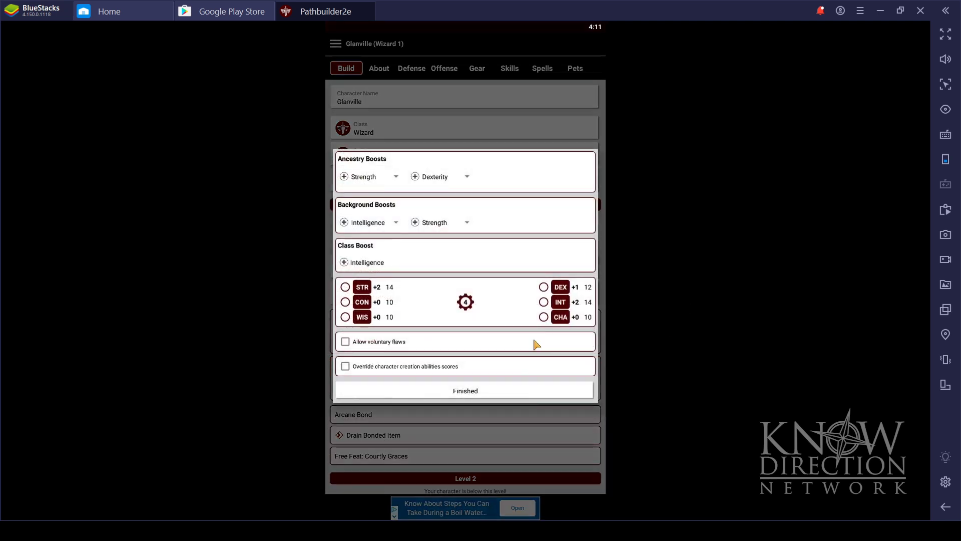
pyautogui.click(368, 179)
pyautogui.click(369, 218)
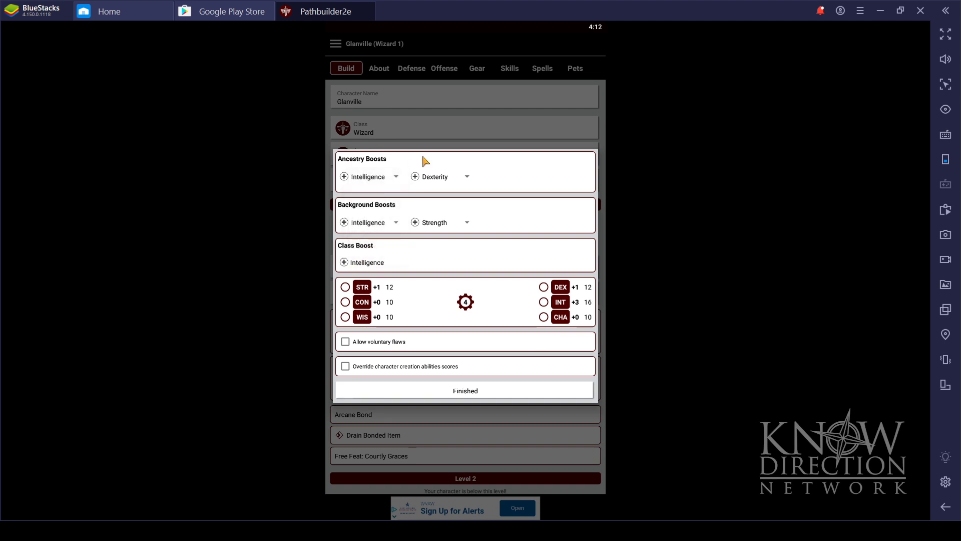
pyautogui.click(437, 178)
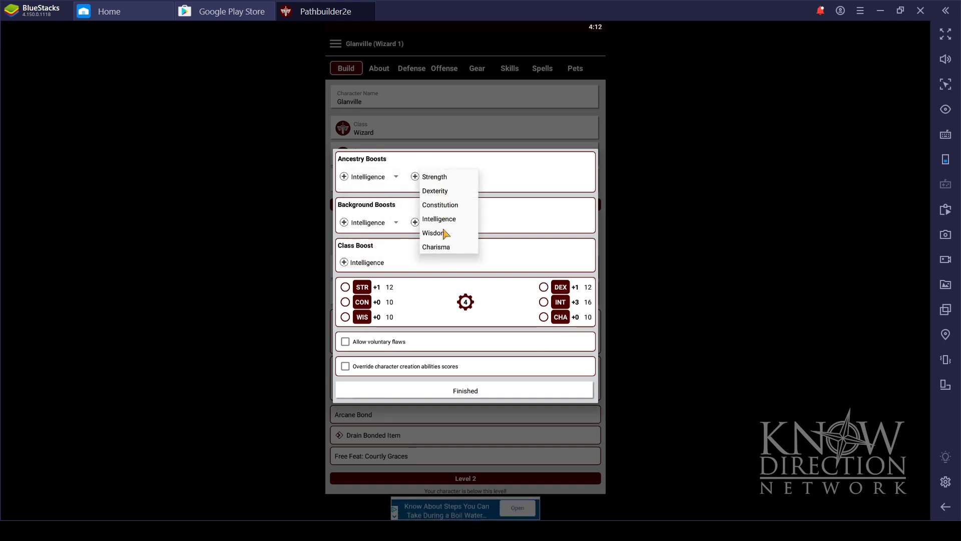
pyautogui.click(447, 247)
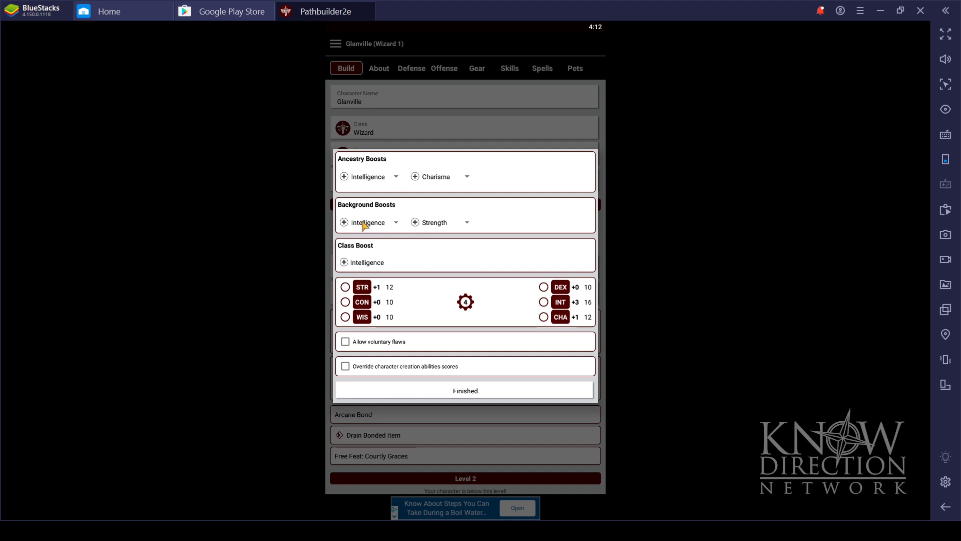
pyautogui.click(438, 228)
pyautogui.click(447, 295)
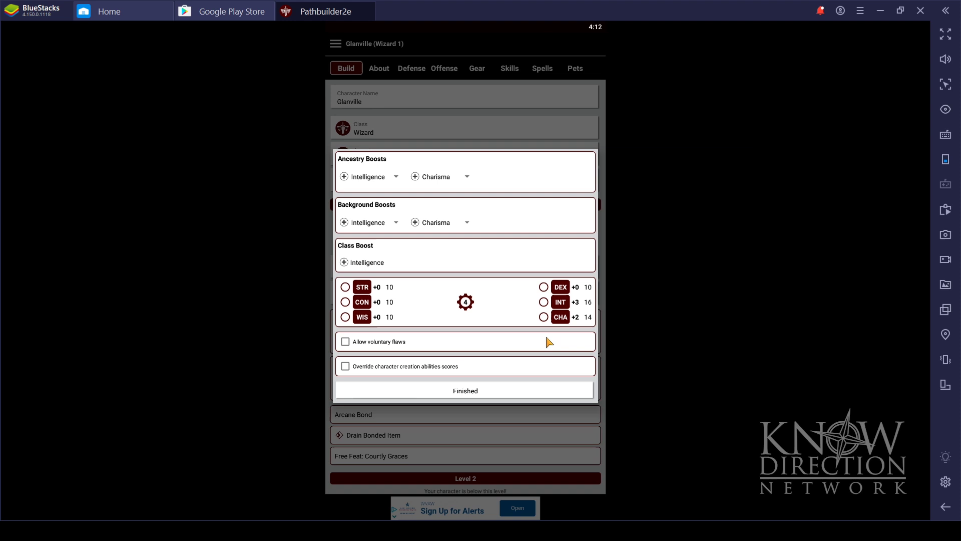
# Assign free boosts to Intelligence, Charisma, Wisdom and Dexterity, and enable voluntary flaws. Move the Constitution boost to Charisma
pyautogui.click(543, 302)
pyautogui.click(544, 317)
pyautogui.click(348, 316)
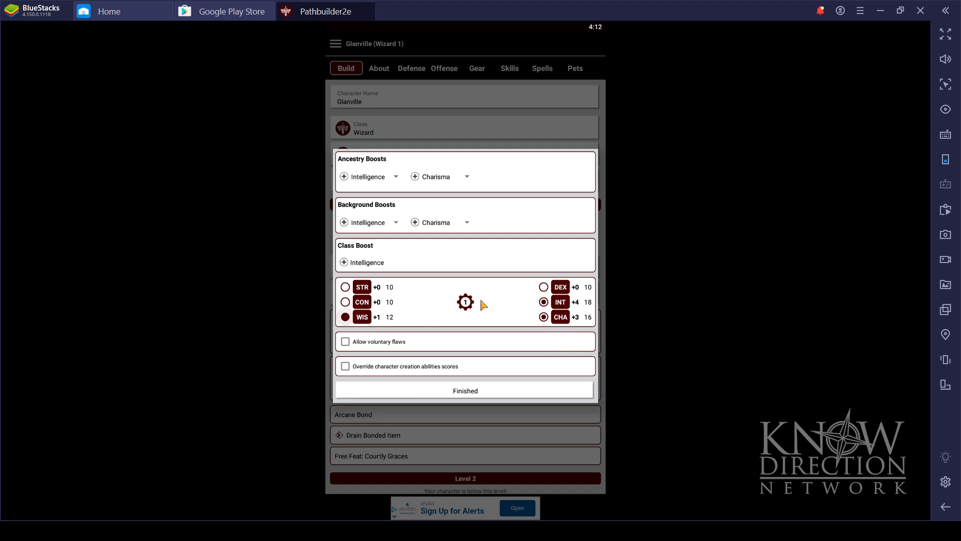
pyautogui.click(544, 287)
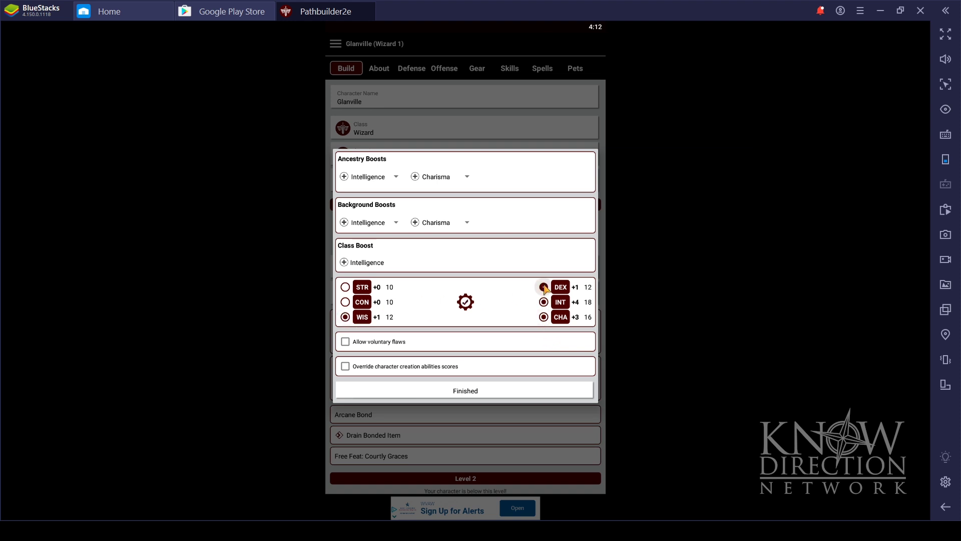
pyautogui.click(345, 342)
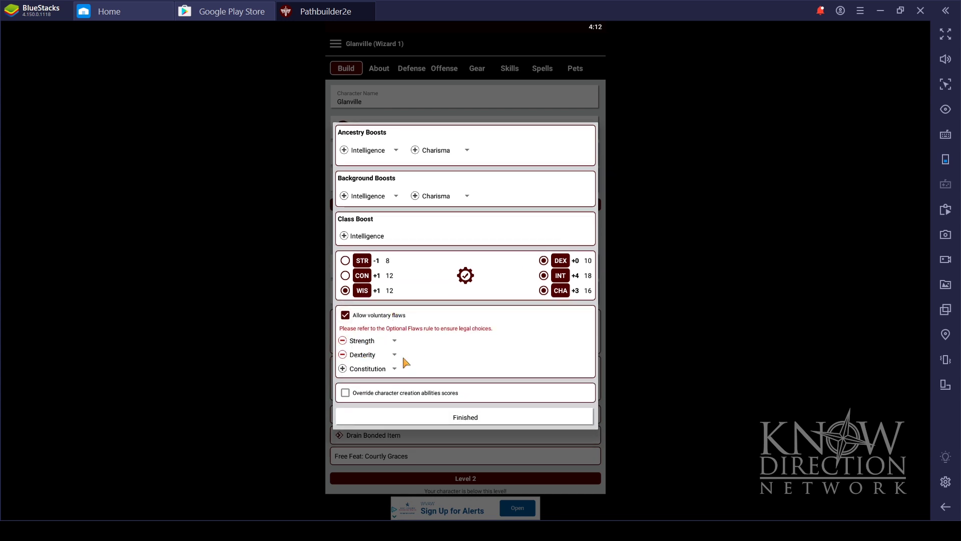
pyautogui.click(368, 369)
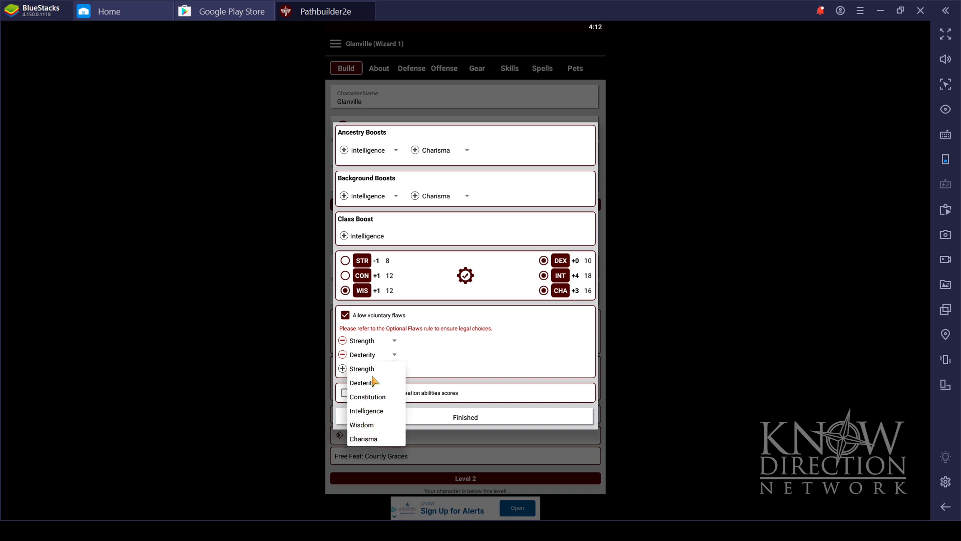
pyautogui.click(368, 439)
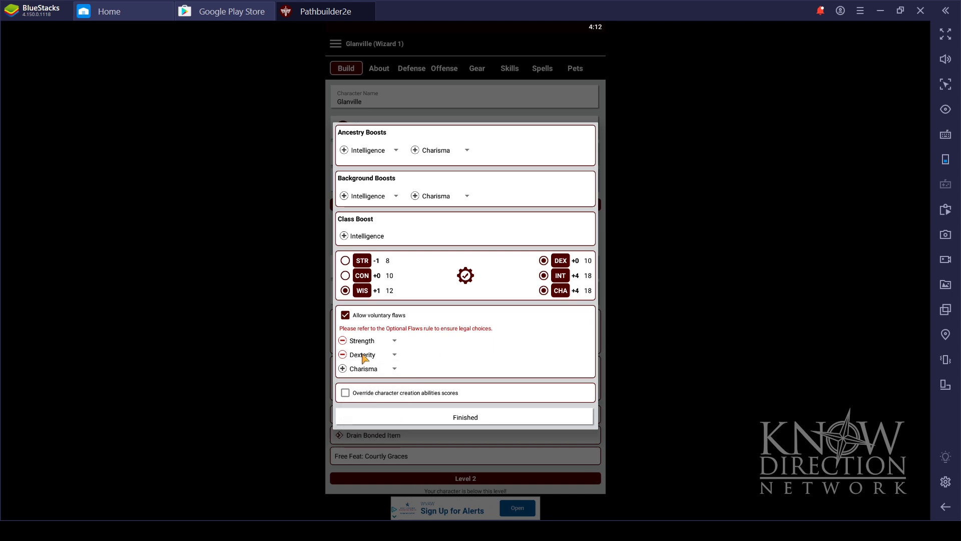
pyautogui.click(482, 420)
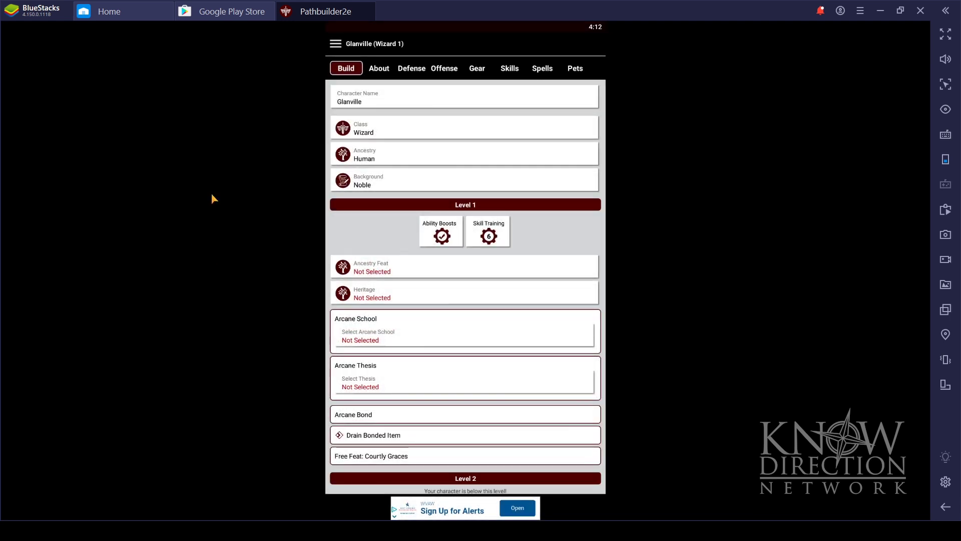
# Train Deception, Diplomacy, Nature, Religion, Stealth and Crafting as the six skill picks
pyautogui.click(491, 234)
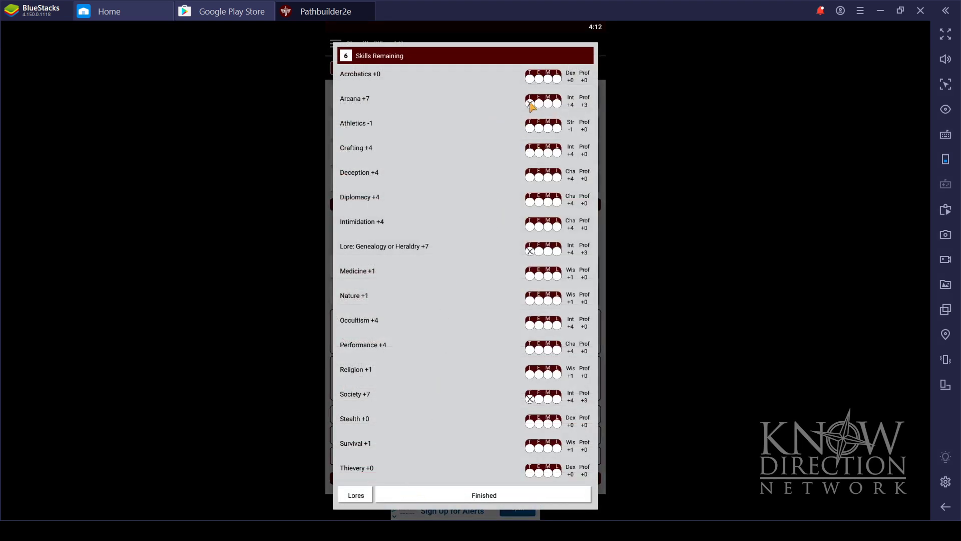
pyautogui.click(531, 176)
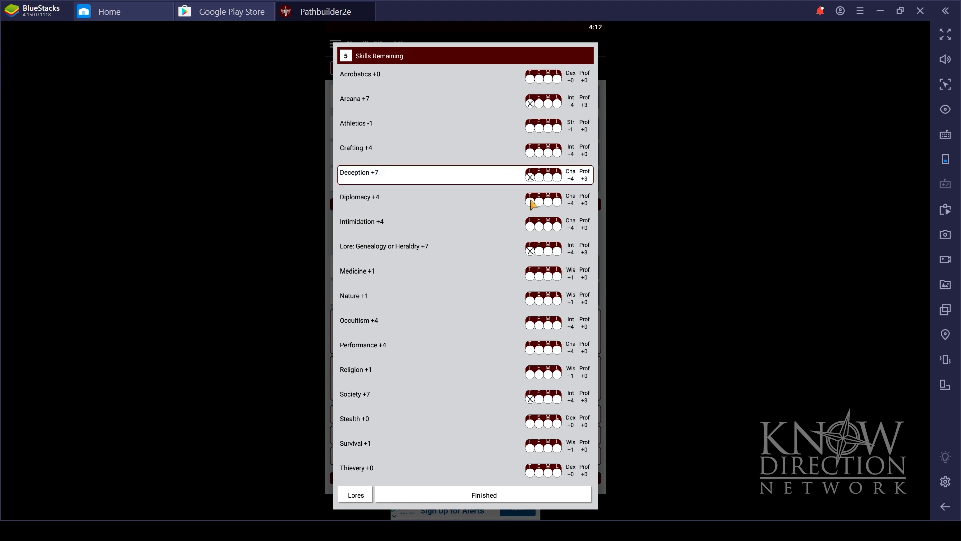
pyautogui.click(530, 202)
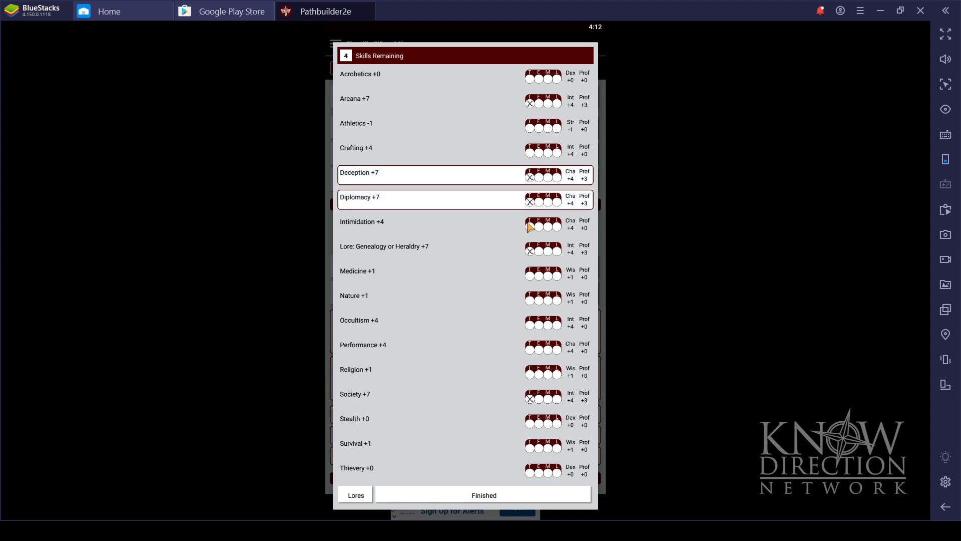
pyautogui.click(530, 301)
pyautogui.click(530, 374)
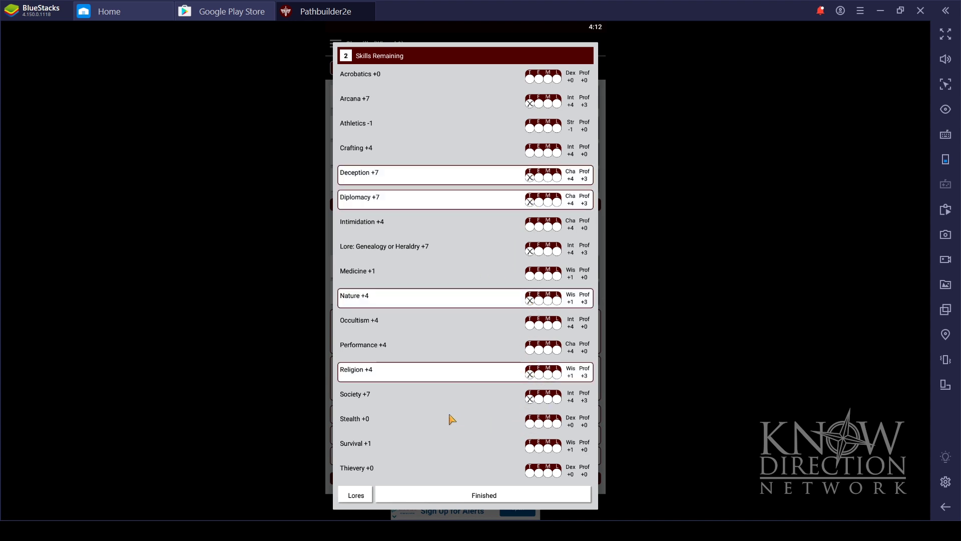
pyautogui.click(529, 424)
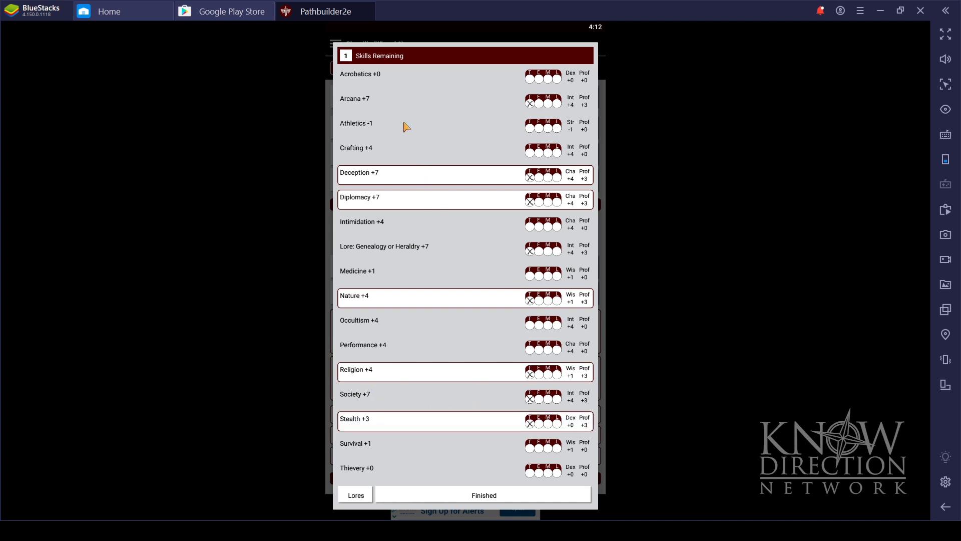
pyautogui.click(531, 152)
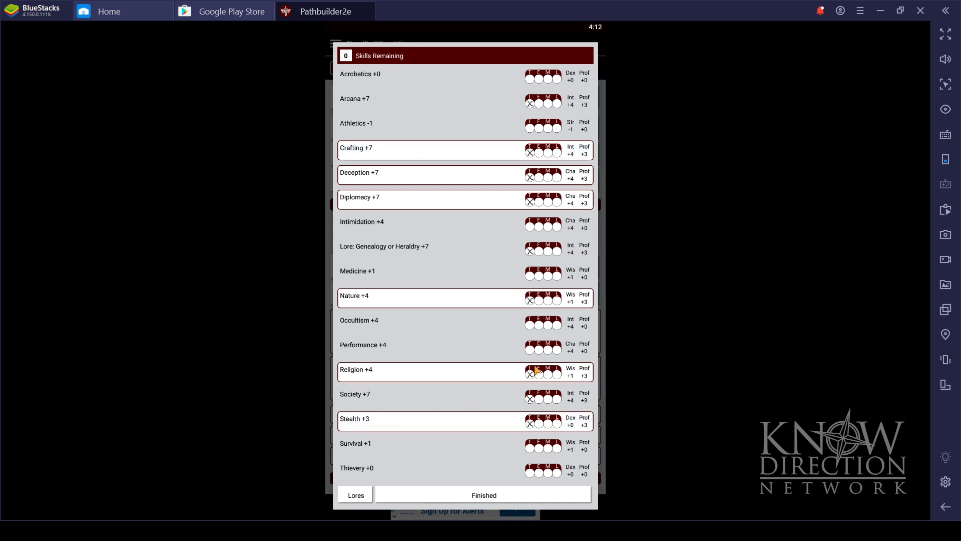
pyautogui.click(463, 497)
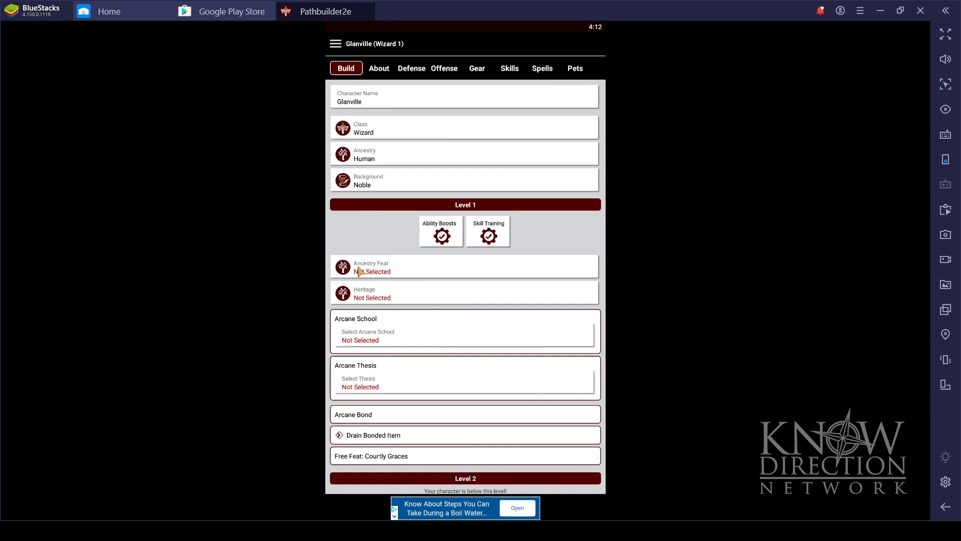
# Take Natural Ambition as the ancestry feat
pyautogui.click(392, 274)
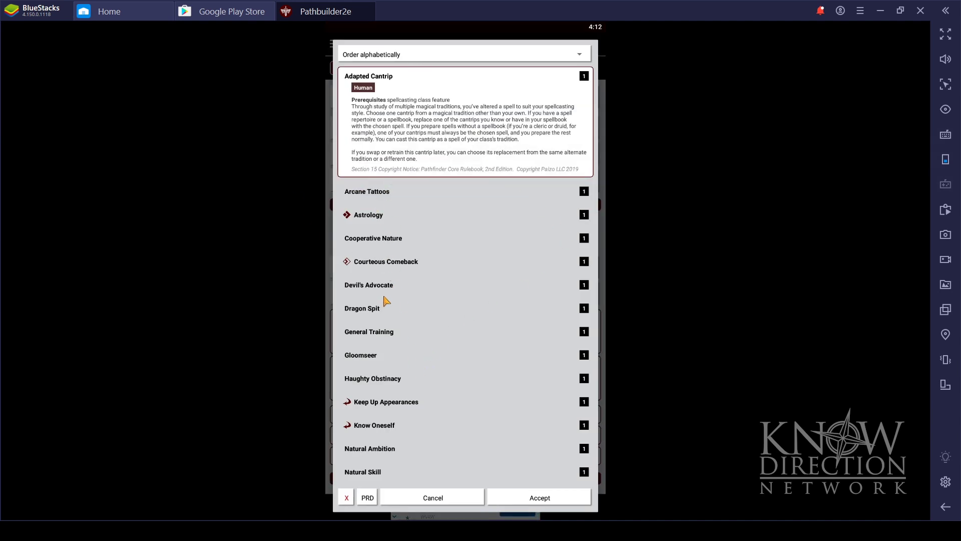
pyautogui.scroll(-1, 437, 359)
pyautogui.scroll(-5, 437, 360)
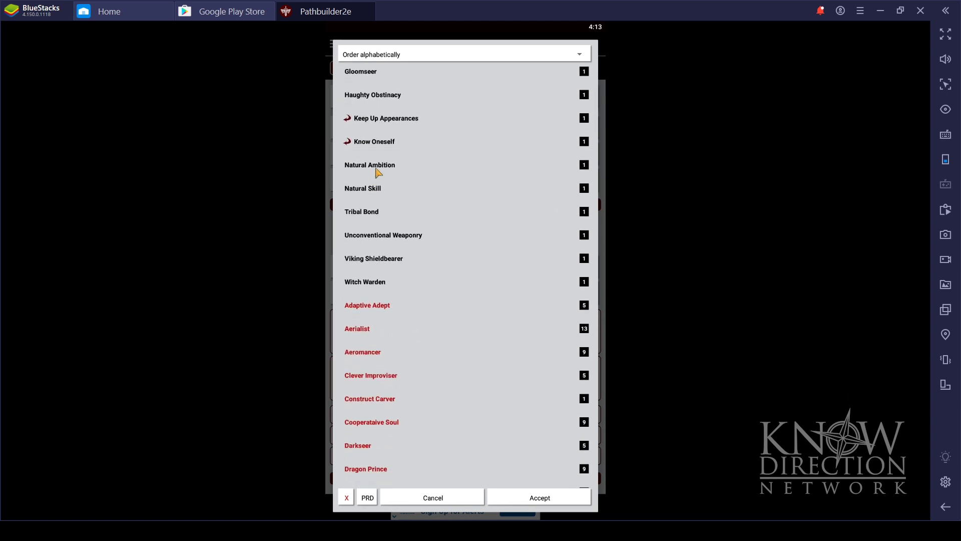
pyautogui.click(378, 170)
pyautogui.click(539, 497)
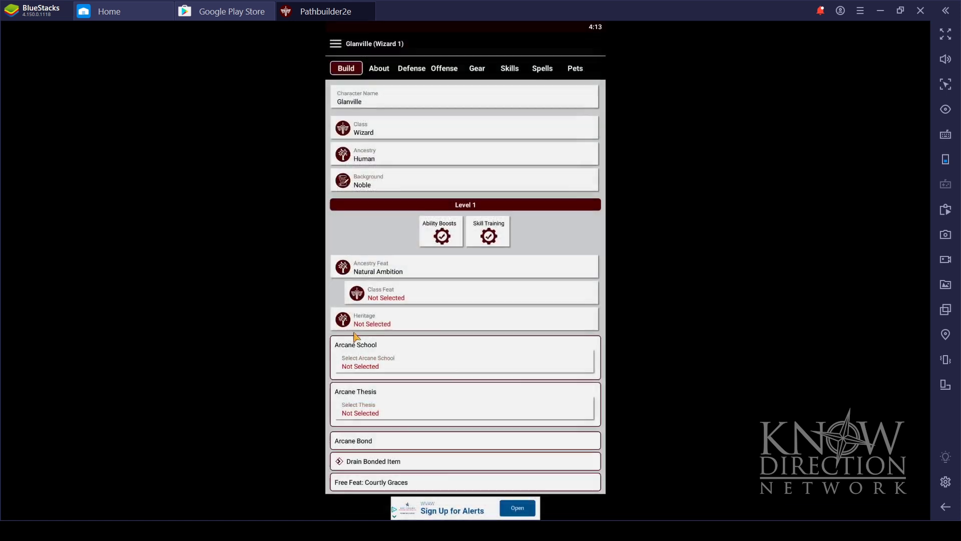
# Choose Reach Spell as the level 1 class feat
pyautogui.click(396, 303)
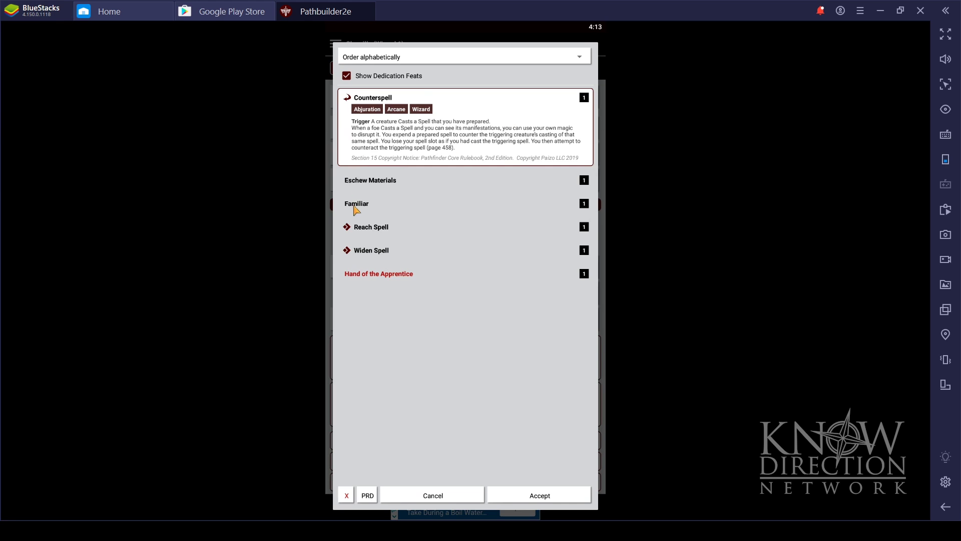
pyautogui.click(378, 228)
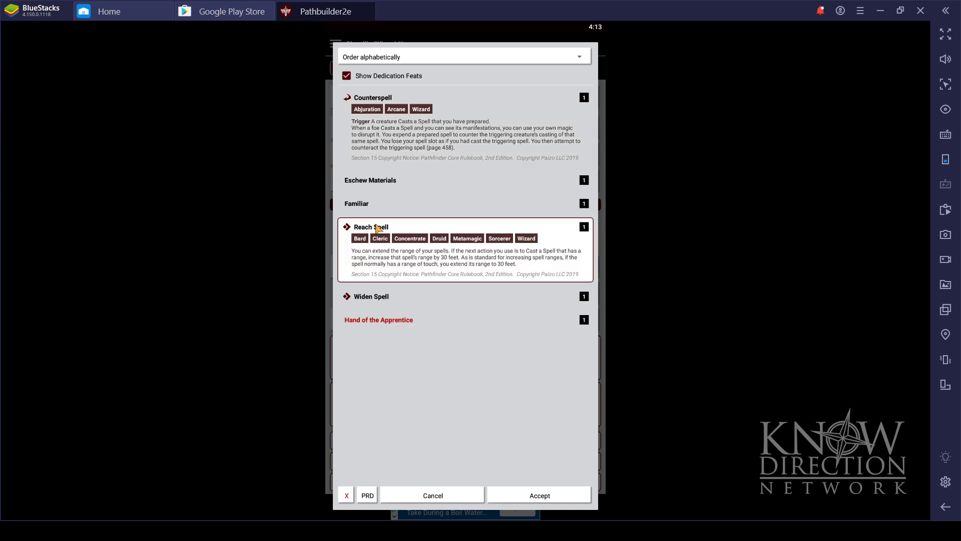
pyautogui.click(552, 501)
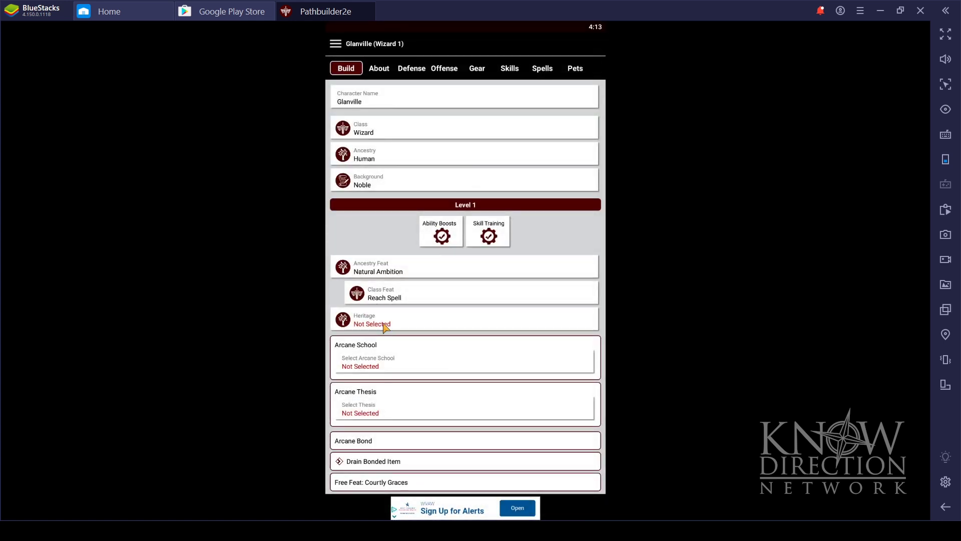
# Set the heritage to Versatile Heritage
pyautogui.click(385, 325)
pyautogui.click(384, 184)
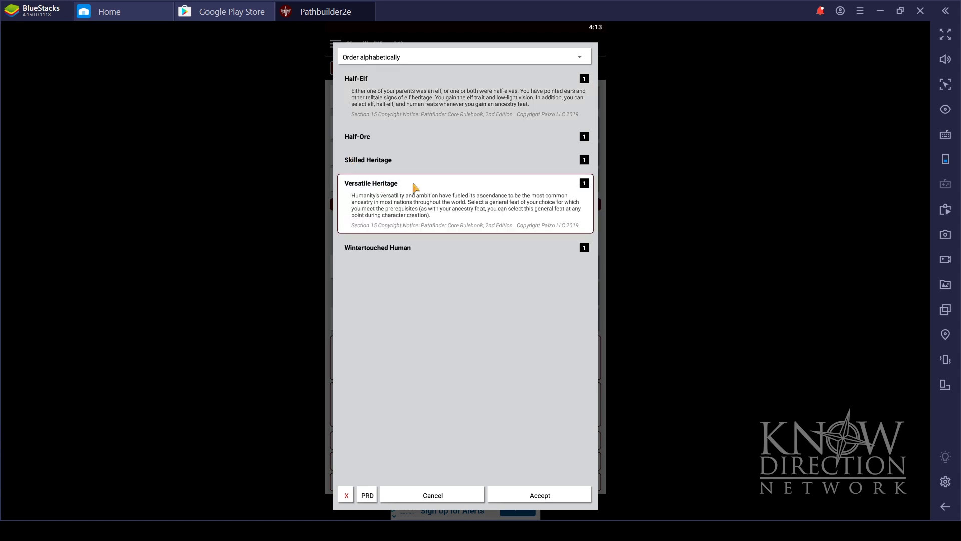
pyautogui.click(557, 497)
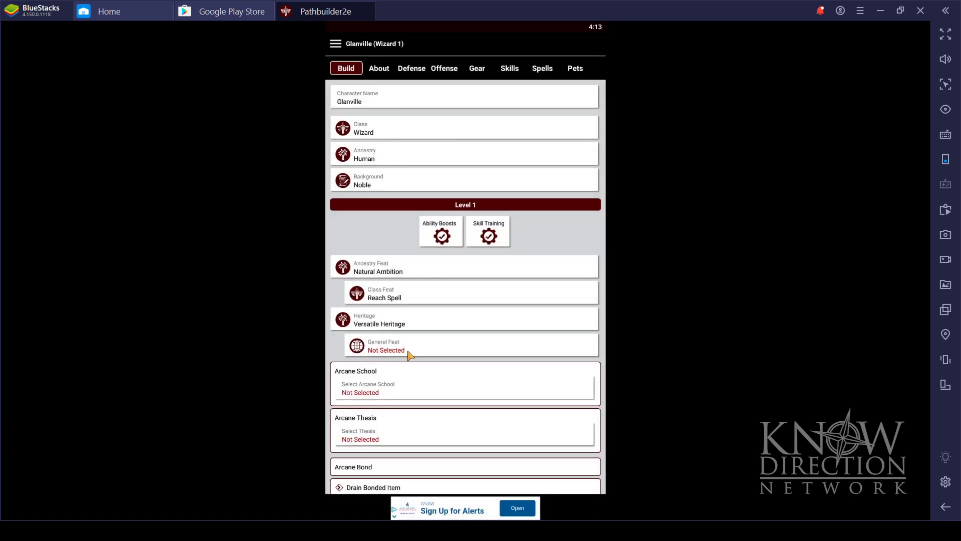
# Pick Incredible Initiative as the general feat
pyautogui.click(410, 349)
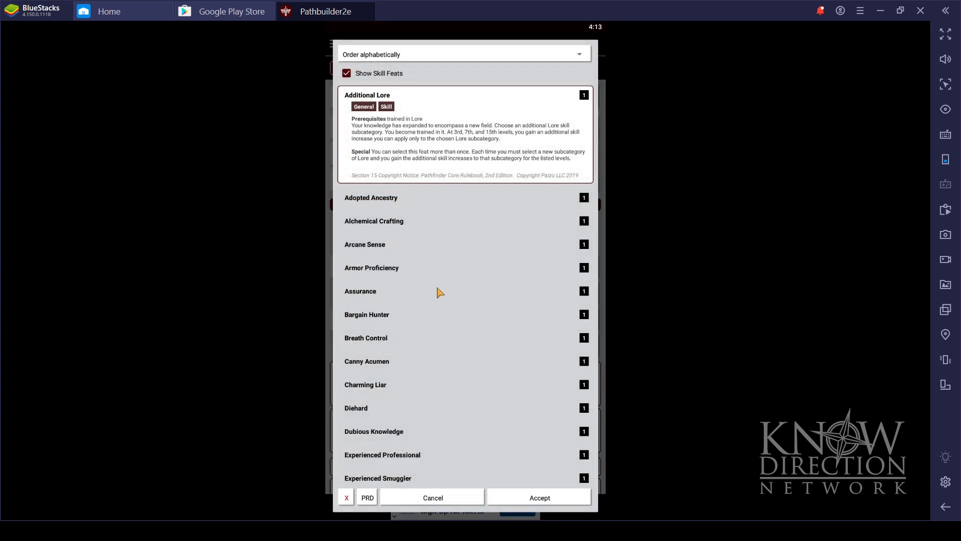
pyautogui.scroll(-10, 438, 292)
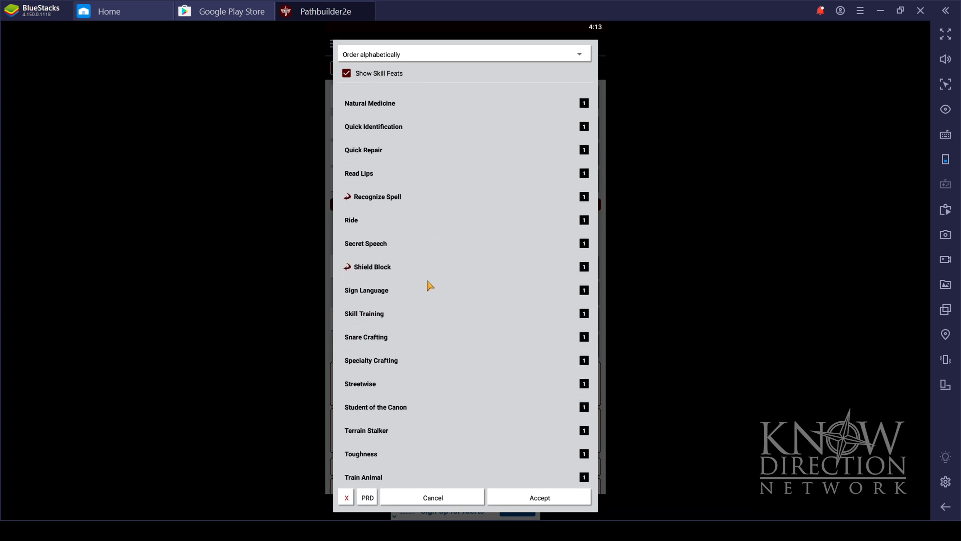
pyautogui.scroll(-5, 447, 298)
pyautogui.scroll(4, 447, 298)
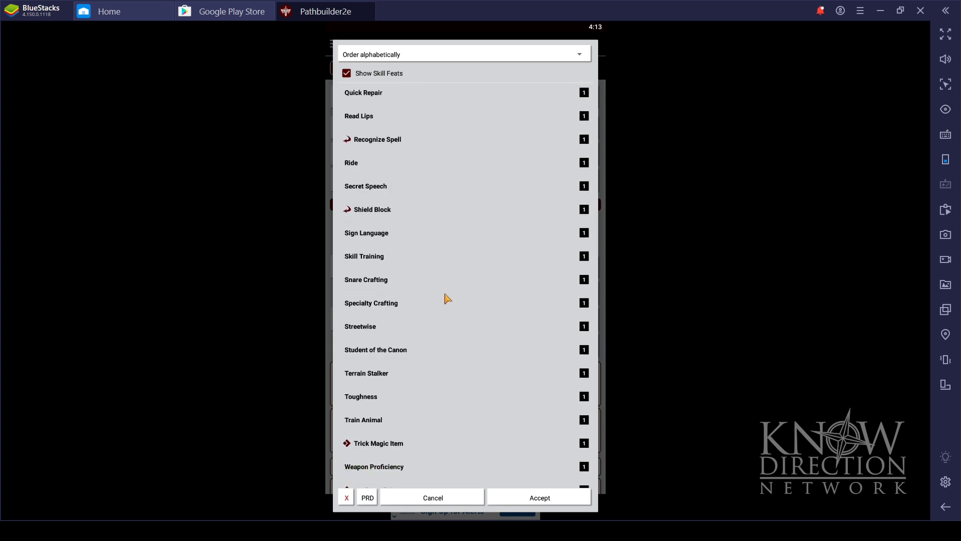
pyautogui.scroll(6, 446, 299)
pyautogui.scroll(-3, 447, 299)
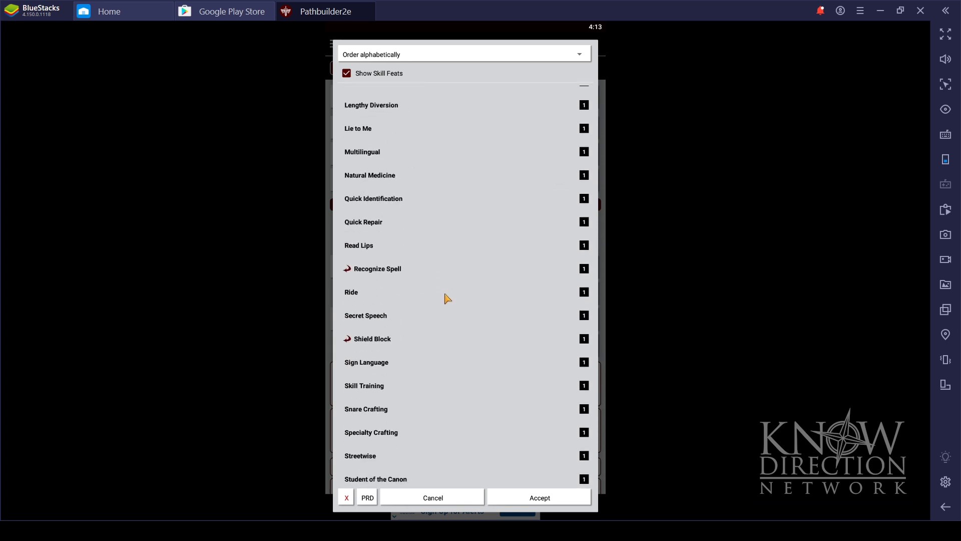
pyautogui.scroll(-1, 447, 298)
pyautogui.scroll(6, 447, 298)
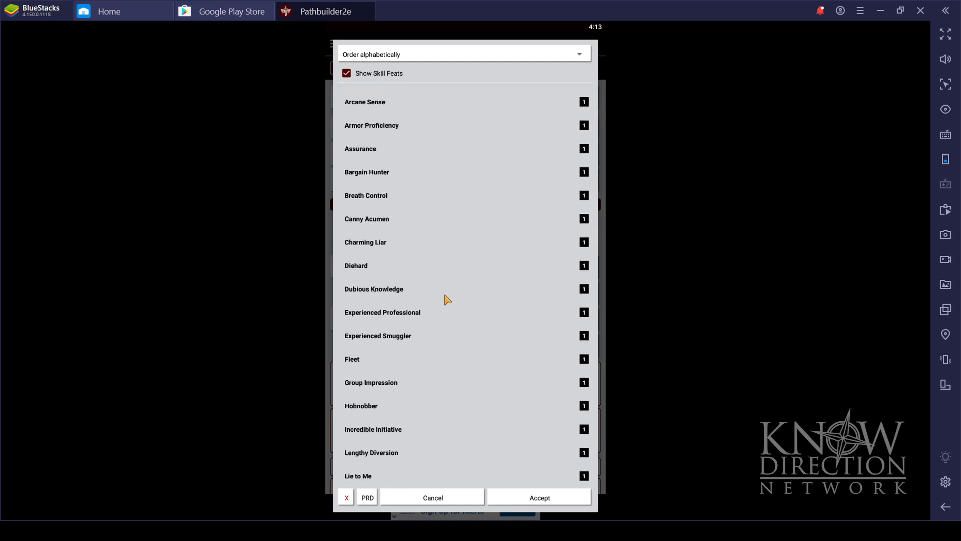
pyautogui.scroll(-3, 447, 298)
pyautogui.click(393, 282)
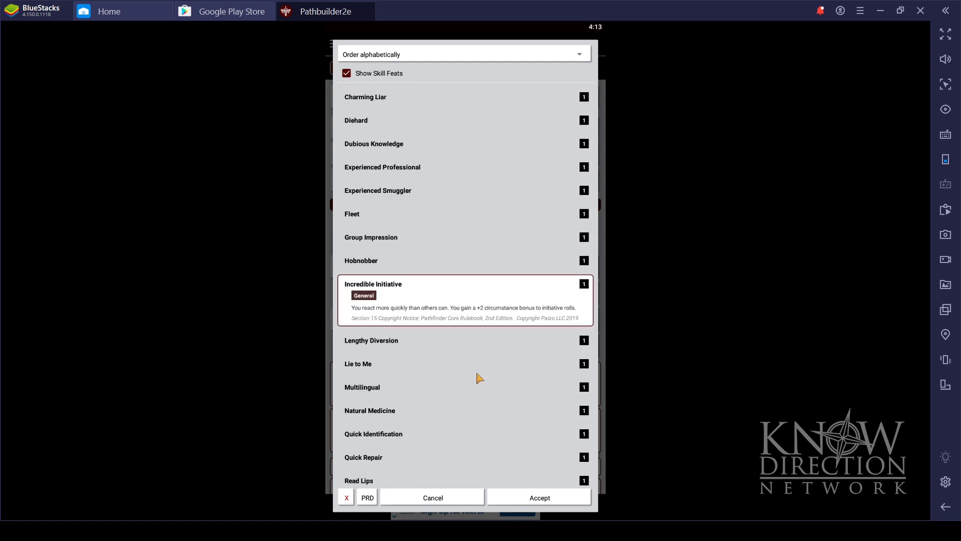
pyautogui.click(541, 498)
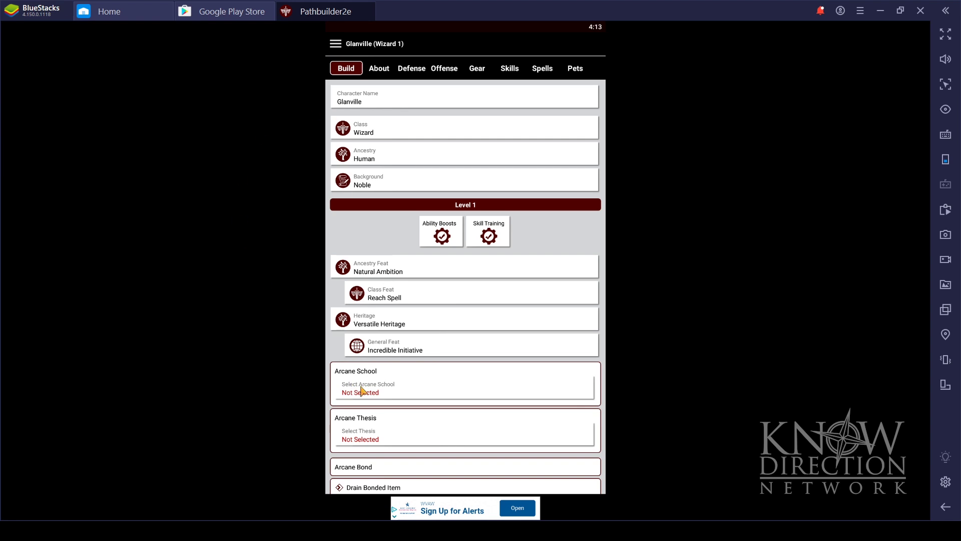
# Choose Illusion as the arcane school and select Spell Substitution in the thesis list
pyautogui.click(362, 390)
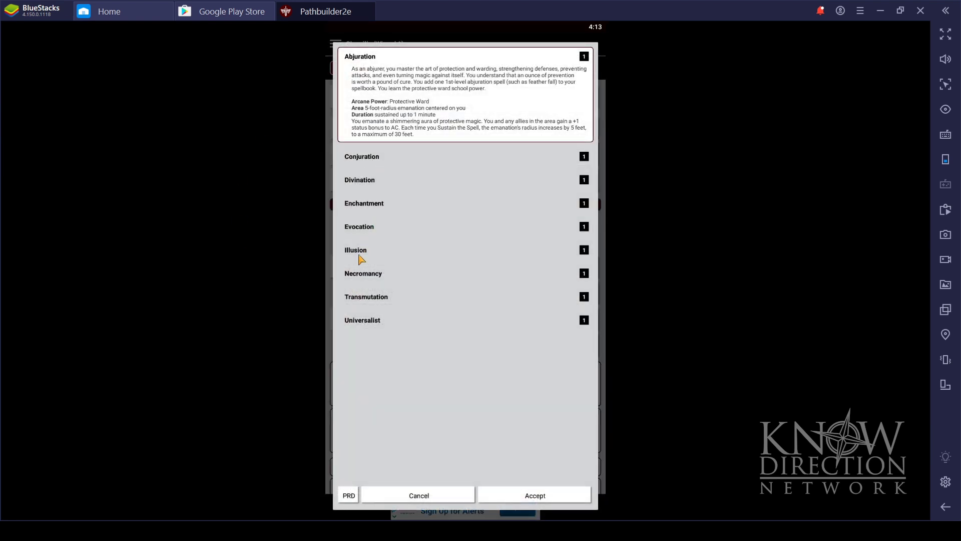
pyautogui.click(365, 253)
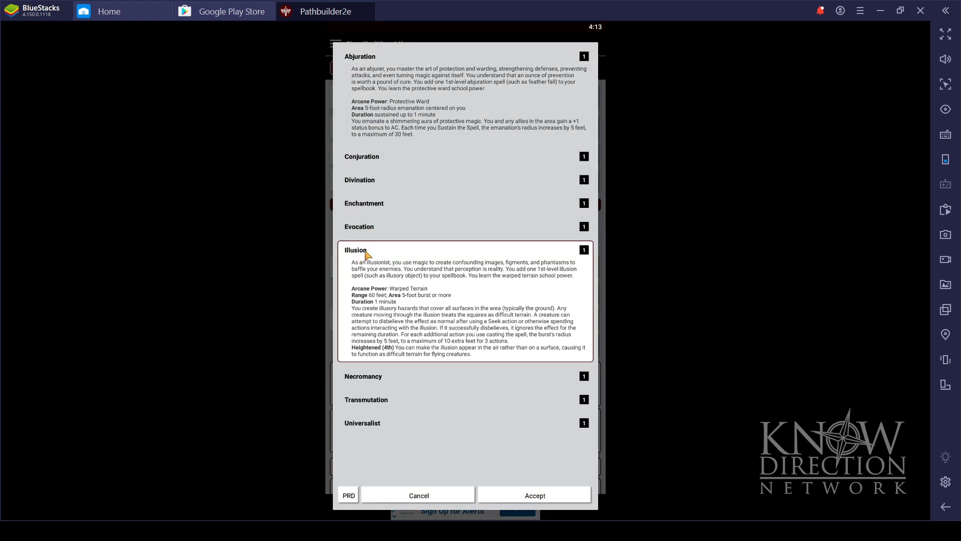
pyautogui.click(553, 501)
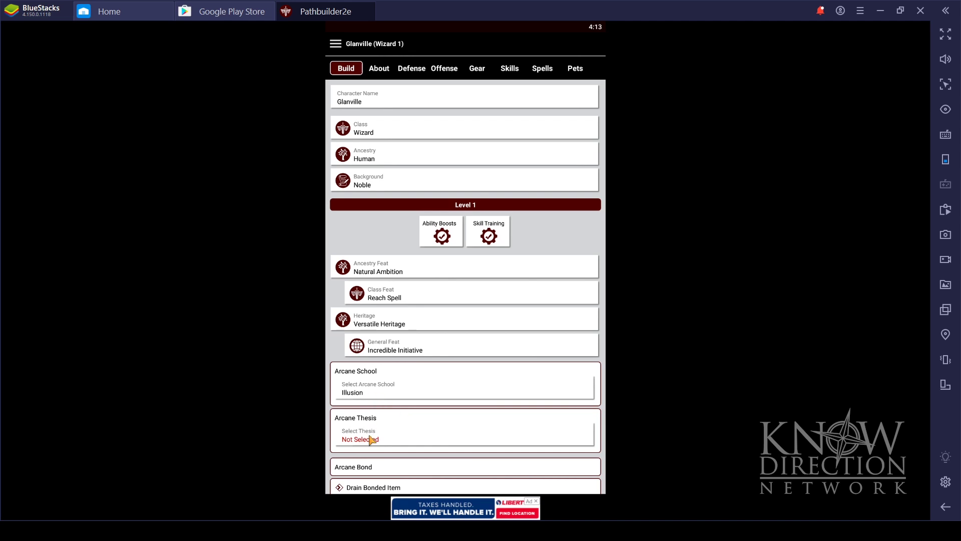
pyautogui.click(374, 436)
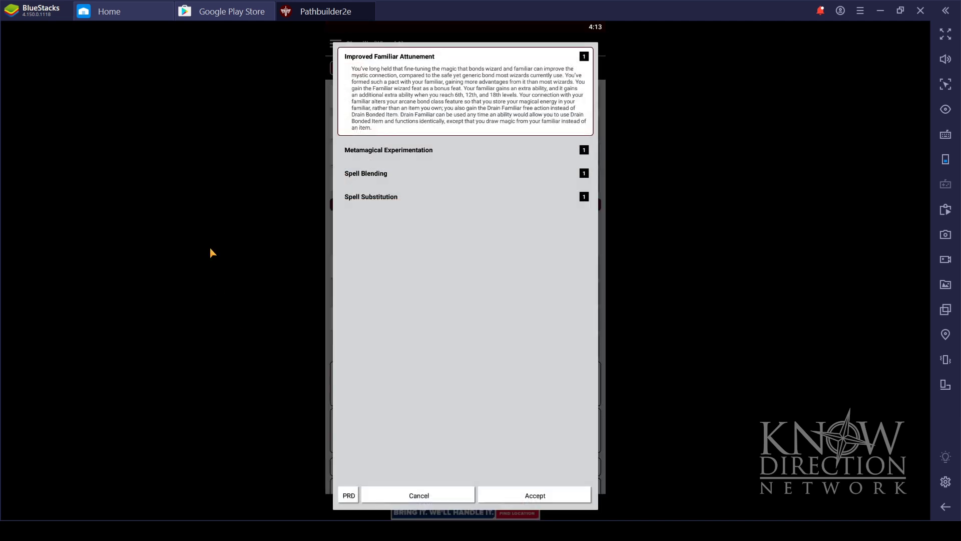
pyautogui.click(395, 199)
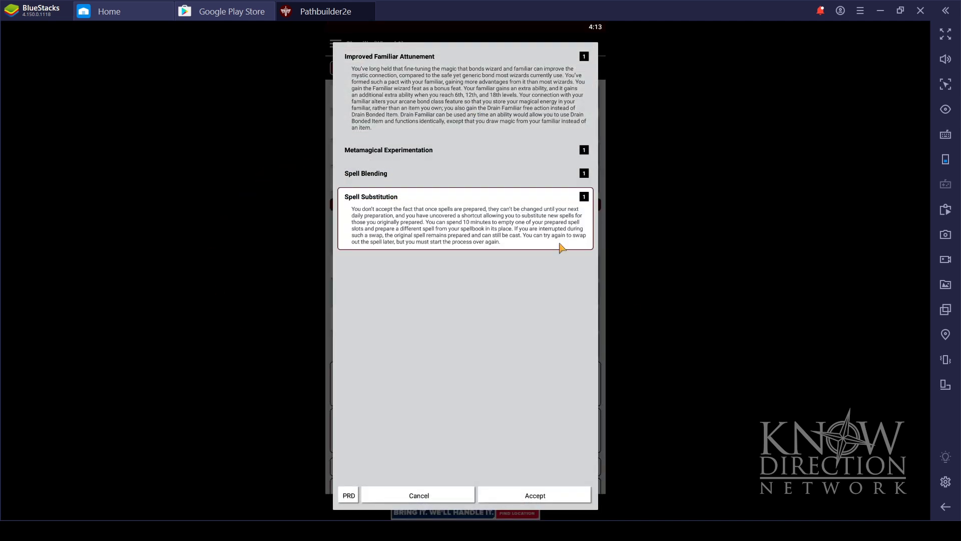
# Confirm Spell Substitution as the arcane thesis
pyautogui.click(536, 497)
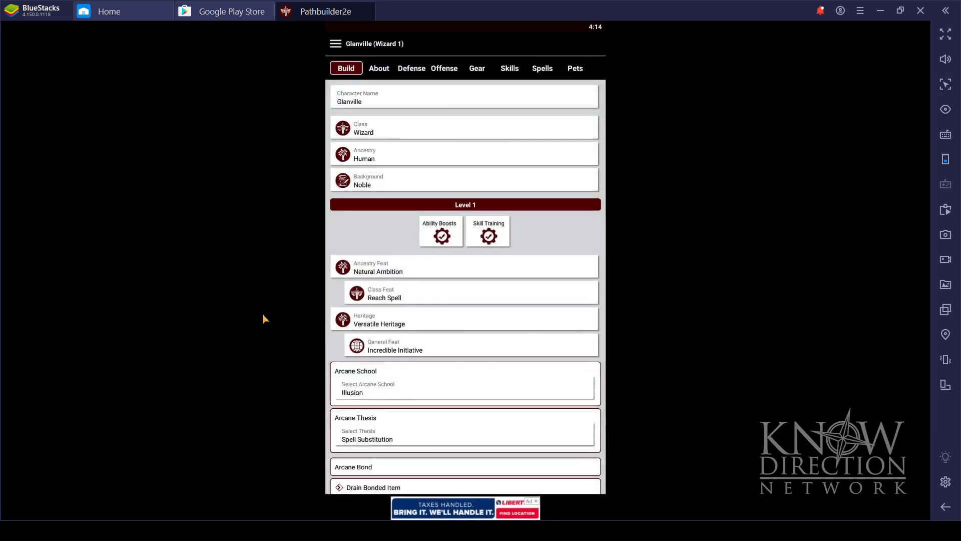
pyautogui.scroll(-5, 335, 345)
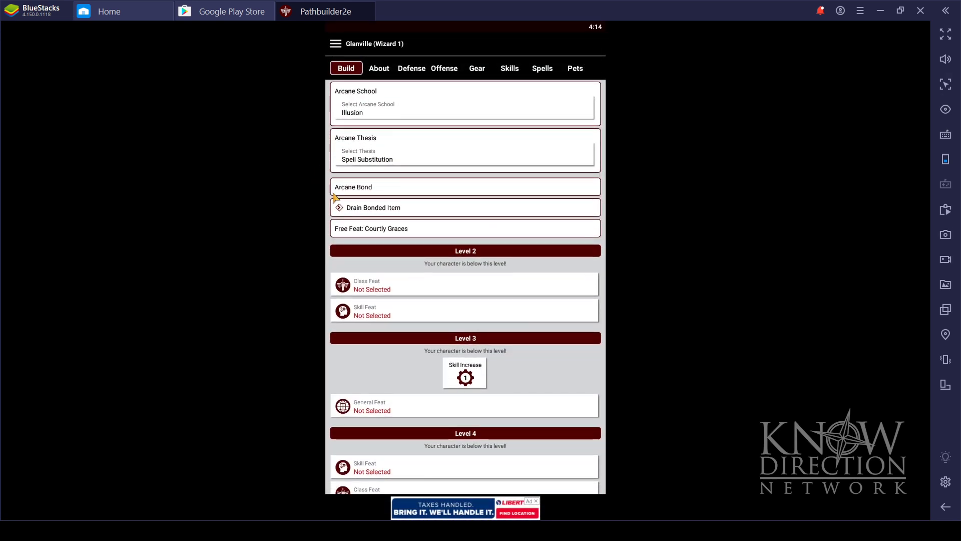
pyautogui.scroll(5, 465, 280)
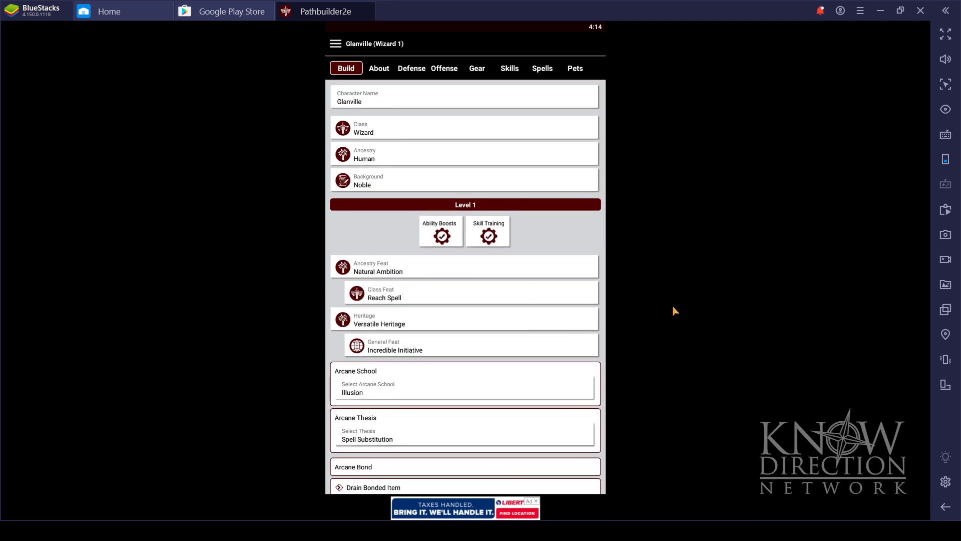
pyautogui.scroll(-4, 506, 304)
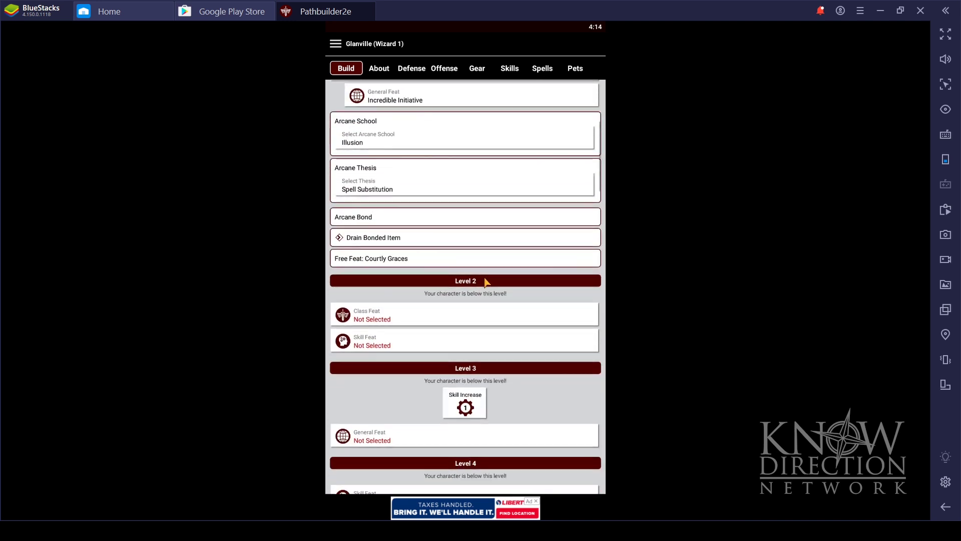
pyautogui.scroll(4, 459, 261)
# Set the character's level to 5 on the About page
pyautogui.click(379, 68)
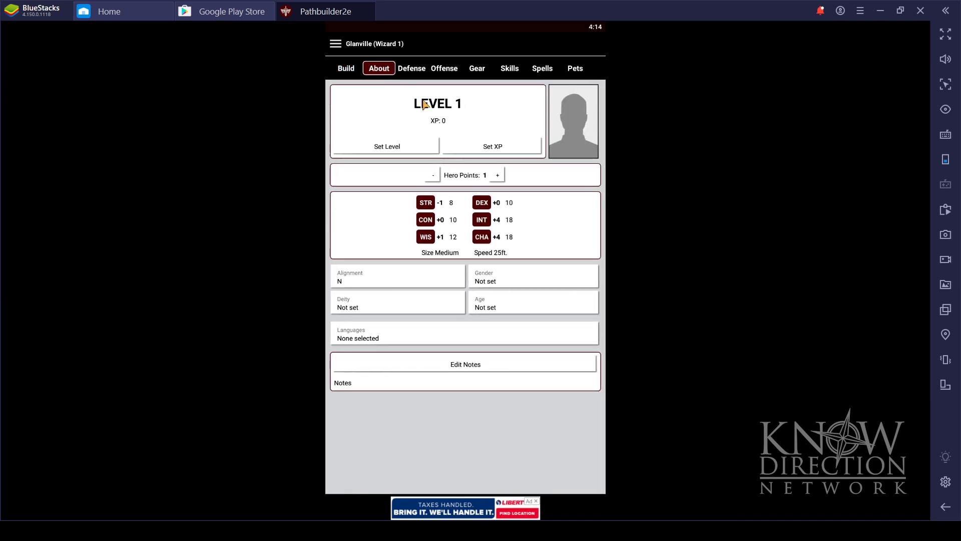
pyautogui.click(395, 150)
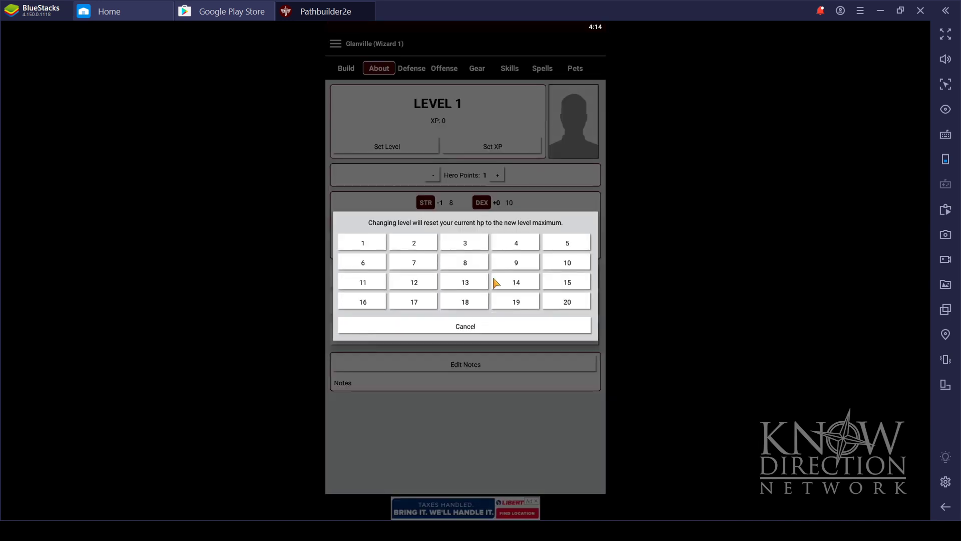
pyautogui.click(550, 243)
# Take Cantrip Expansion as the level 2 class feat
pyautogui.click(346, 68)
pyautogui.scroll(-5, 491, 316)
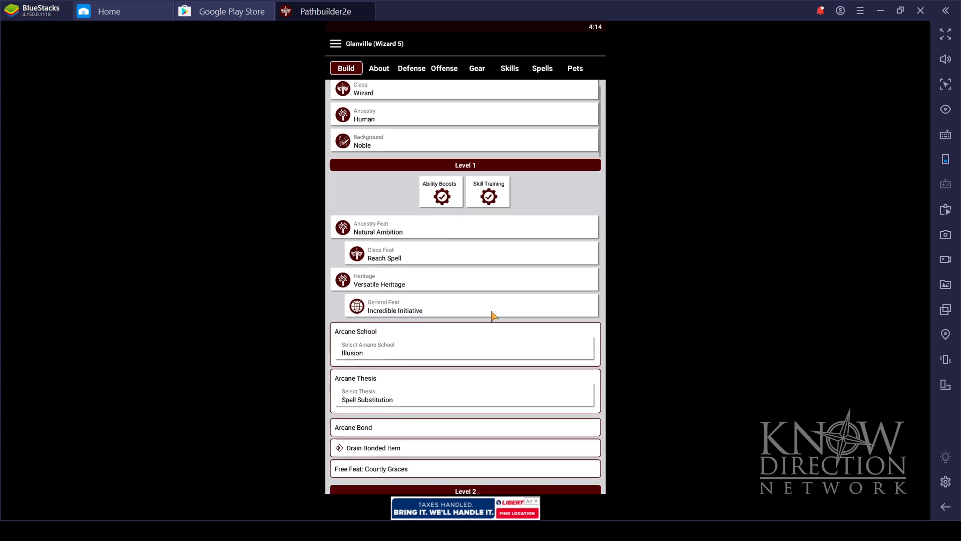
pyautogui.click(393, 275)
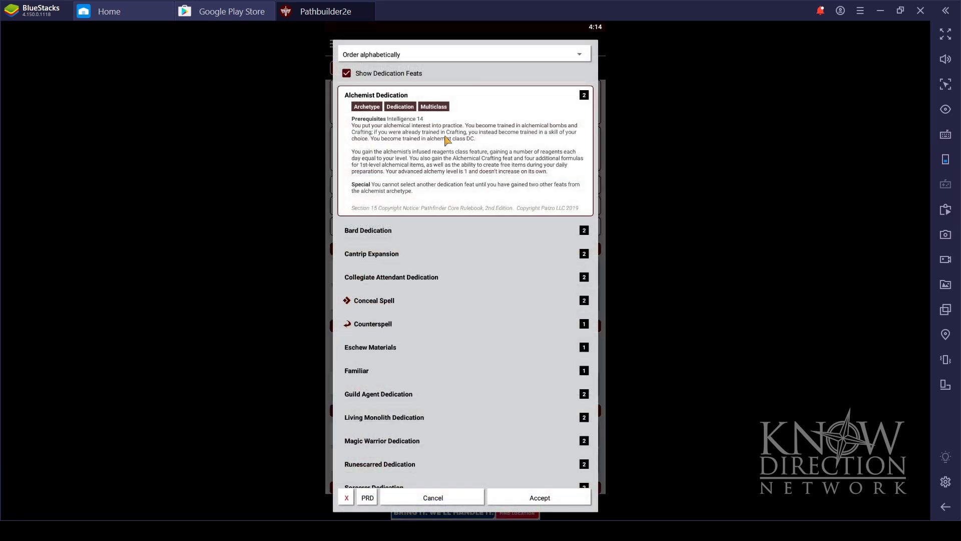
pyautogui.click(516, 259)
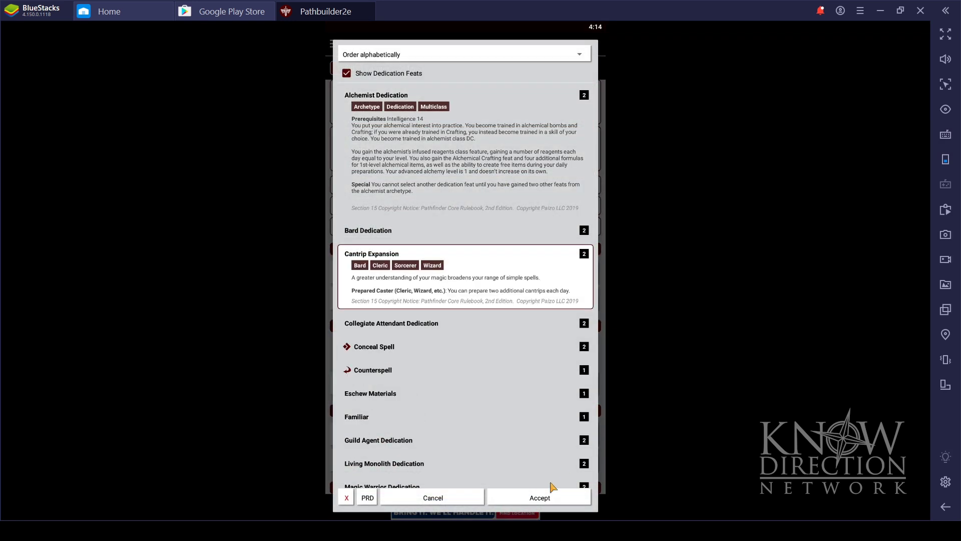
pyautogui.click(538, 497)
# Take Charming Liar as the level 2 skill feat
pyautogui.scroll(-10, 427, 285)
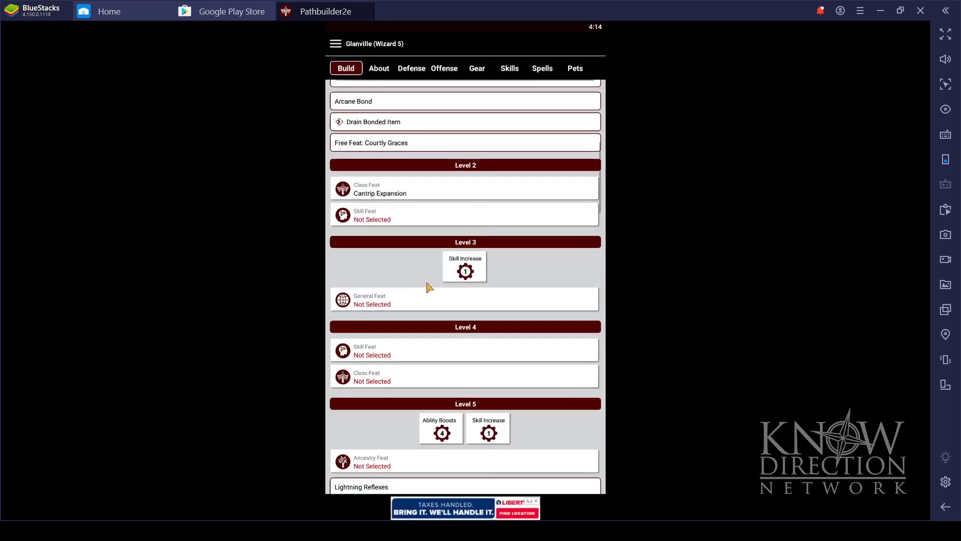
pyautogui.scroll(10, 398, 212)
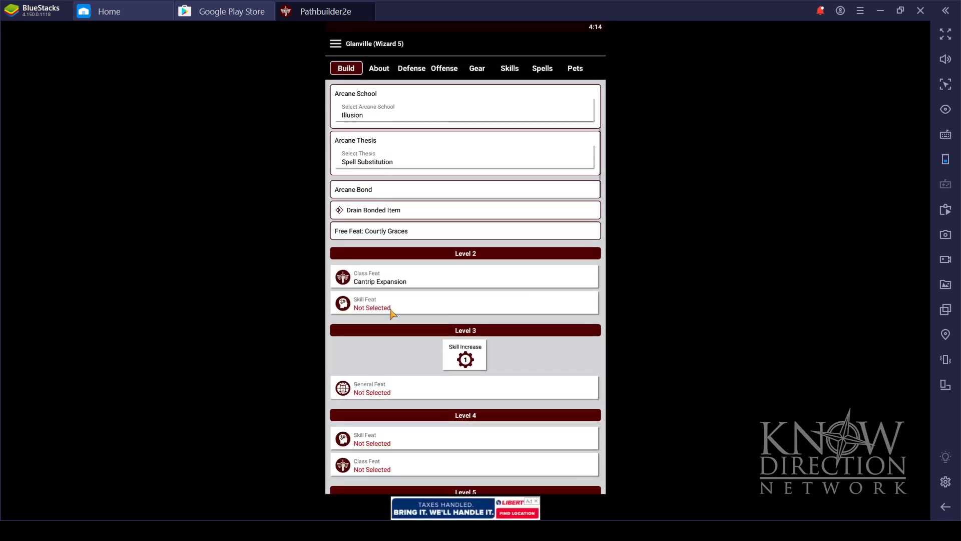
pyautogui.click(392, 310)
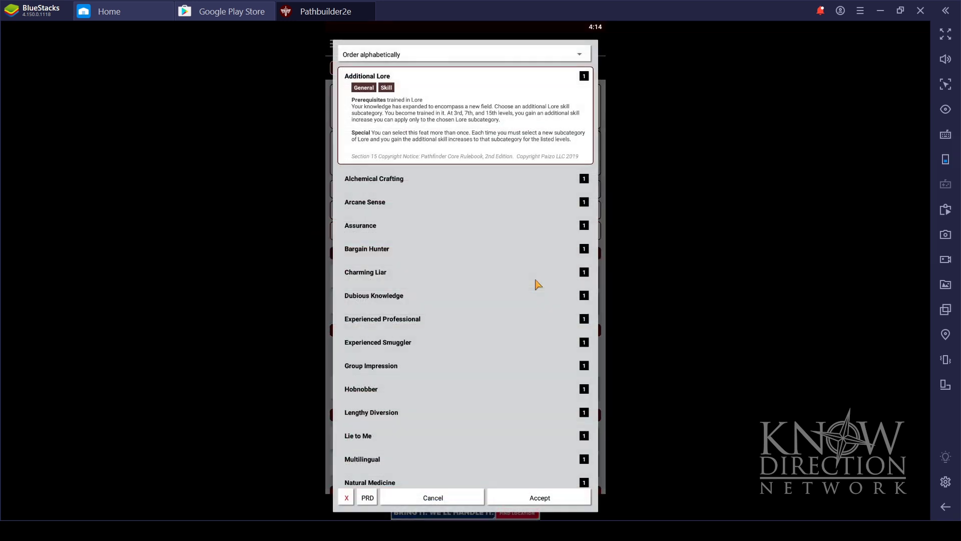
pyautogui.click(364, 275)
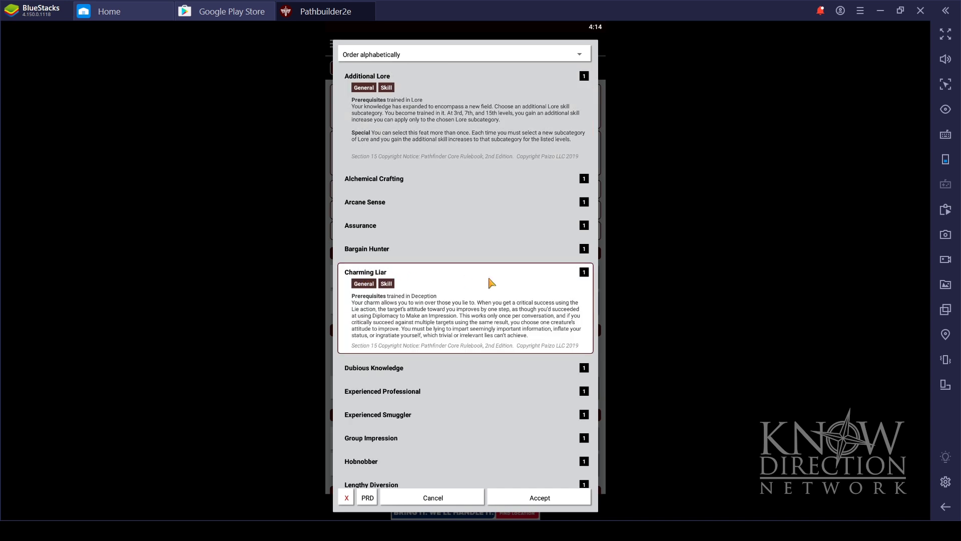
pyautogui.click(540, 497)
# Raise Arcana to expert as the level 3 skill increase, bringing it to +11
pyautogui.scroll(-6, 468, 322)
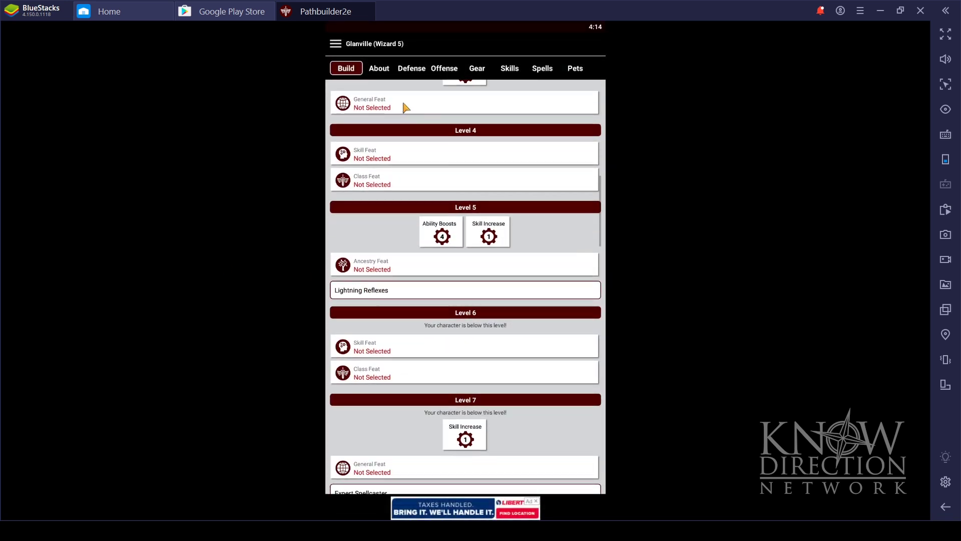
pyautogui.scroll(5, 489, 178)
pyautogui.click(465, 342)
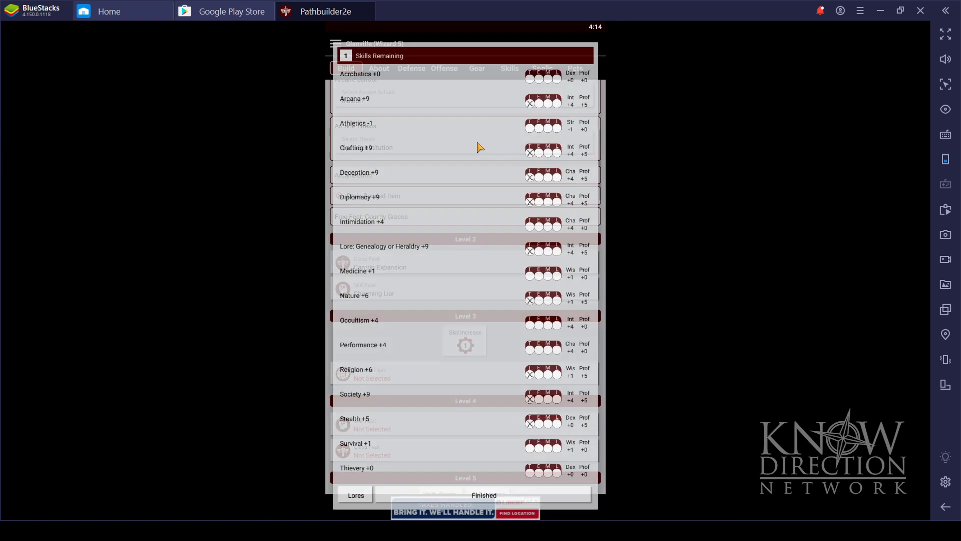
pyautogui.click(543, 103)
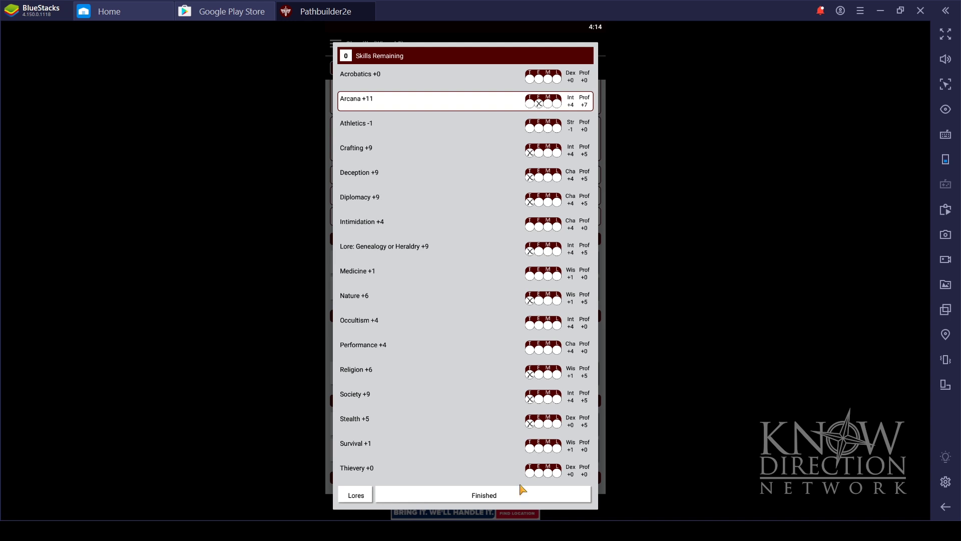
pyautogui.click(517, 494)
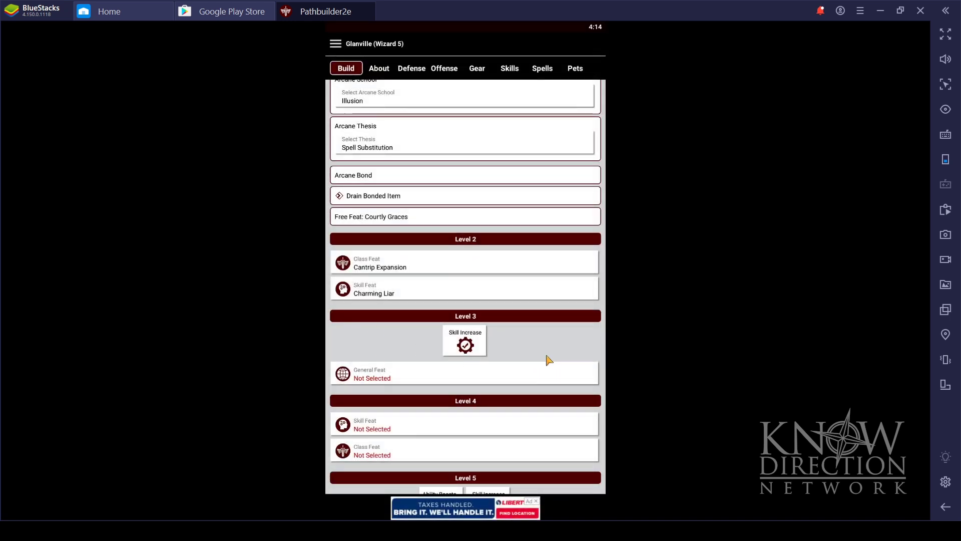
# Take Arcane Sense as the level 3 general feat
pyautogui.click(435, 374)
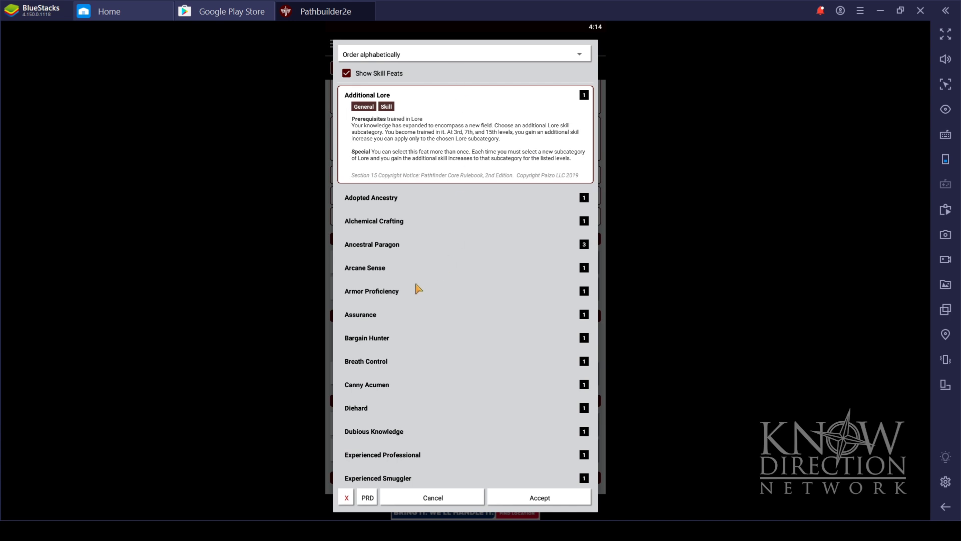
pyautogui.click(366, 271)
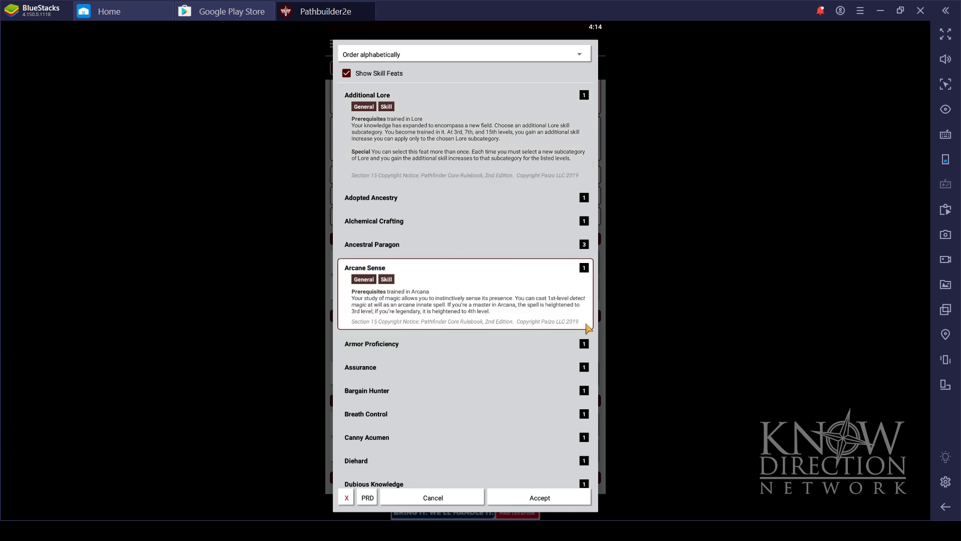
pyautogui.click(553, 500)
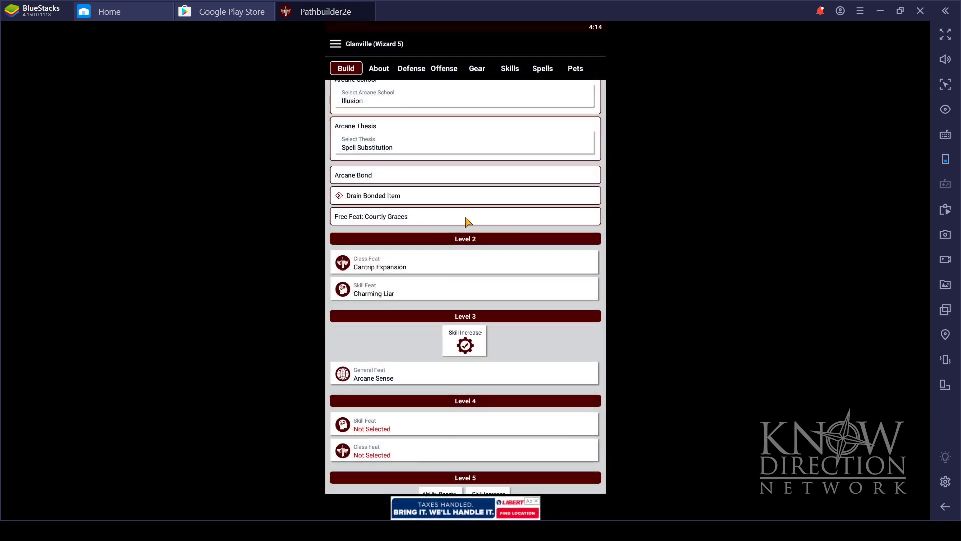
# Take Hobnobber as the level 4 skill feat
pyautogui.scroll(-5, 465, 221)
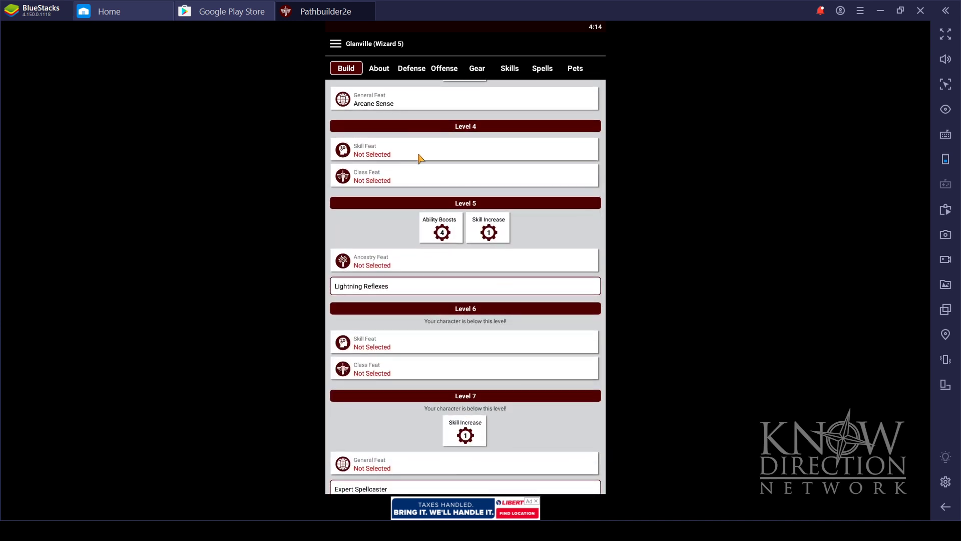
pyautogui.click(487, 159)
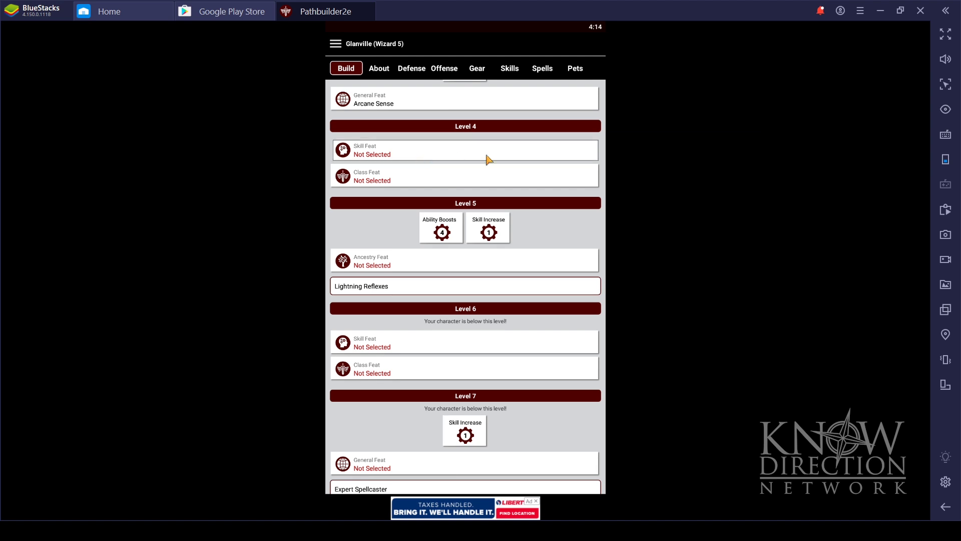
pyautogui.scroll(-5, 485, 283)
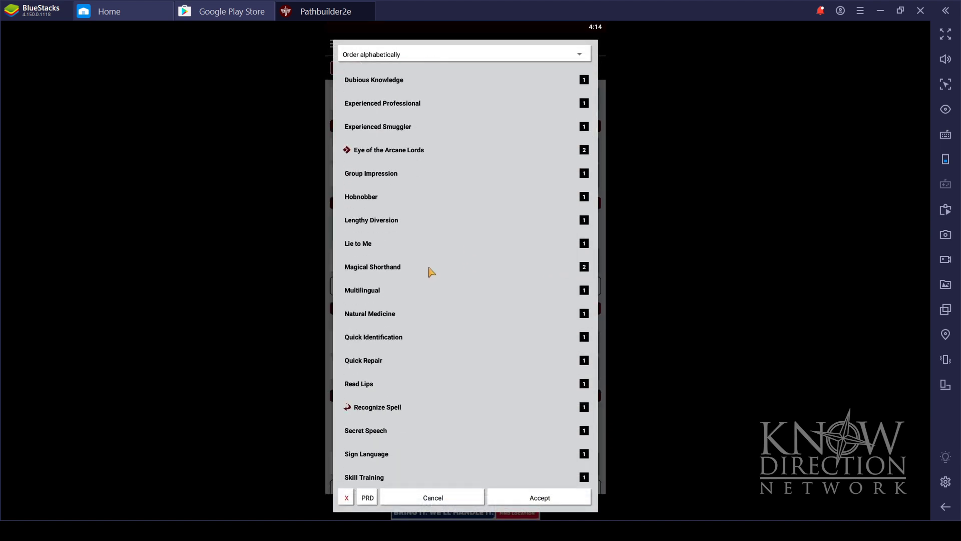
pyautogui.scroll(4, 480, 263)
pyautogui.scroll(1, 490, 260)
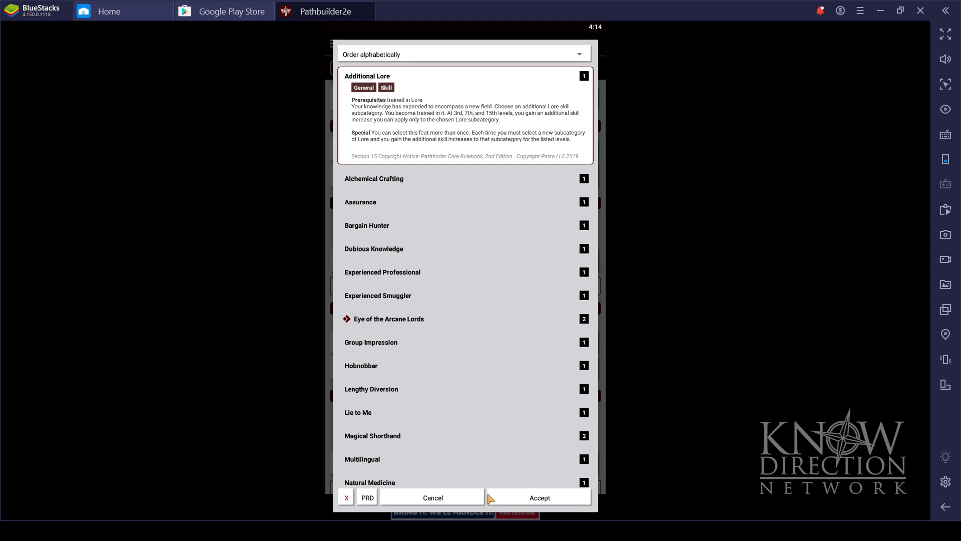
pyautogui.click(420, 372)
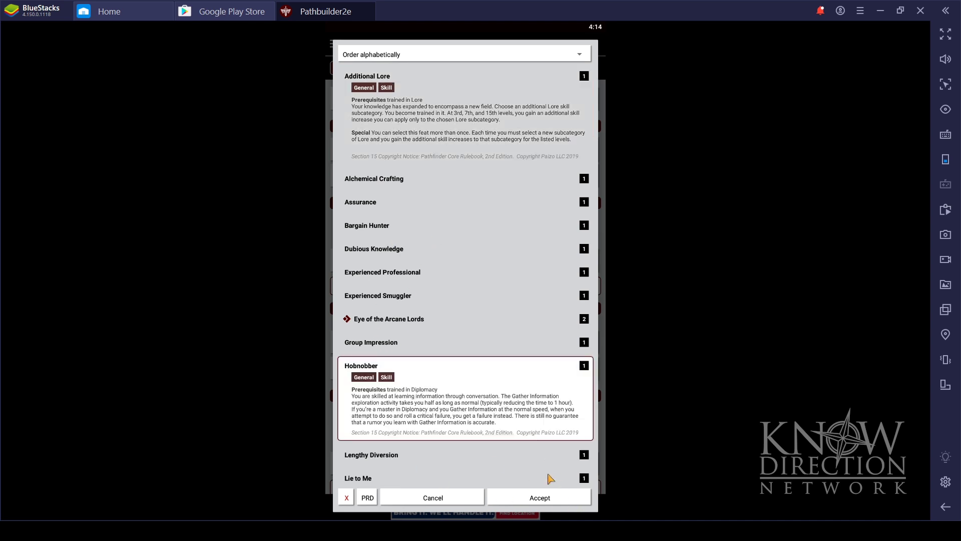
pyautogui.click(537, 497)
# Look over the level 5 ancestry feat choices and cancel without picking one
pyautogui.click(390, 265)
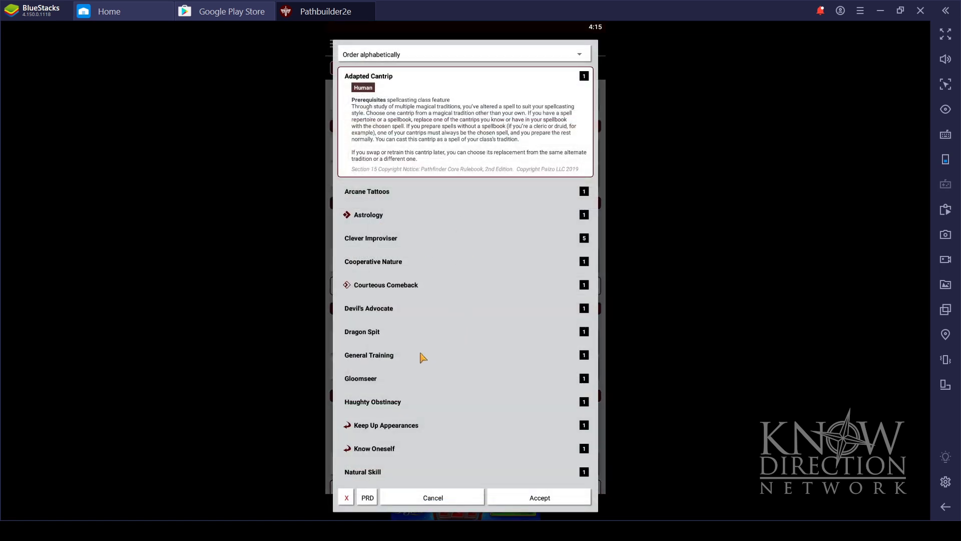
pyautogui.scroll(-5, 422, 357)
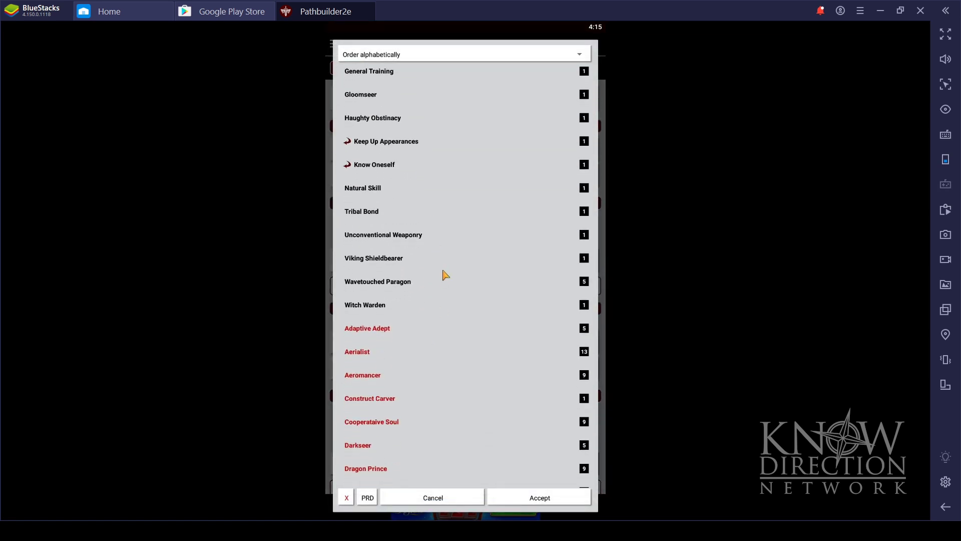
pyautogui.scroll(5, 556, 96)
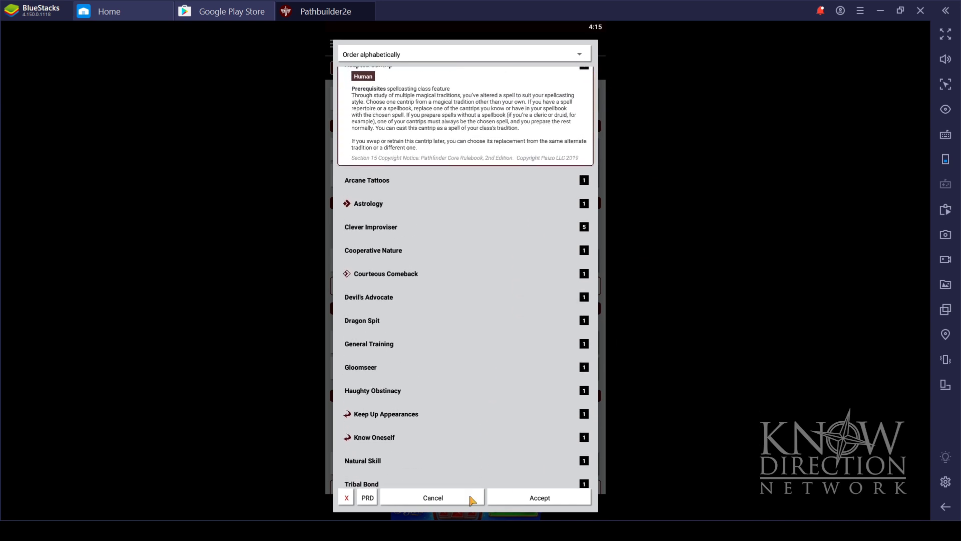
pyautogui.click(429, 497)
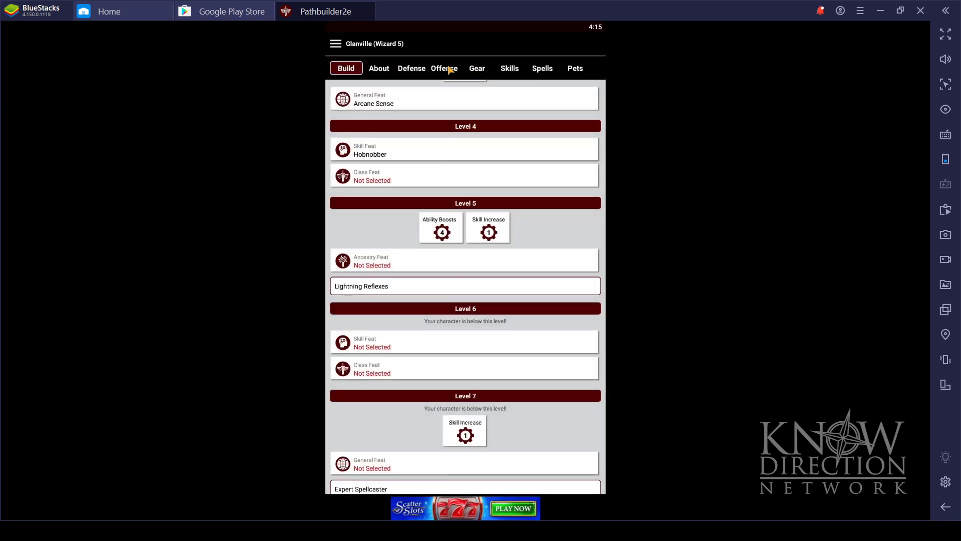
# Review Defense, Offense, Gear and Skills, read Deception's Create a Diversion, then show Spells
pyautogui.click(421, 69)
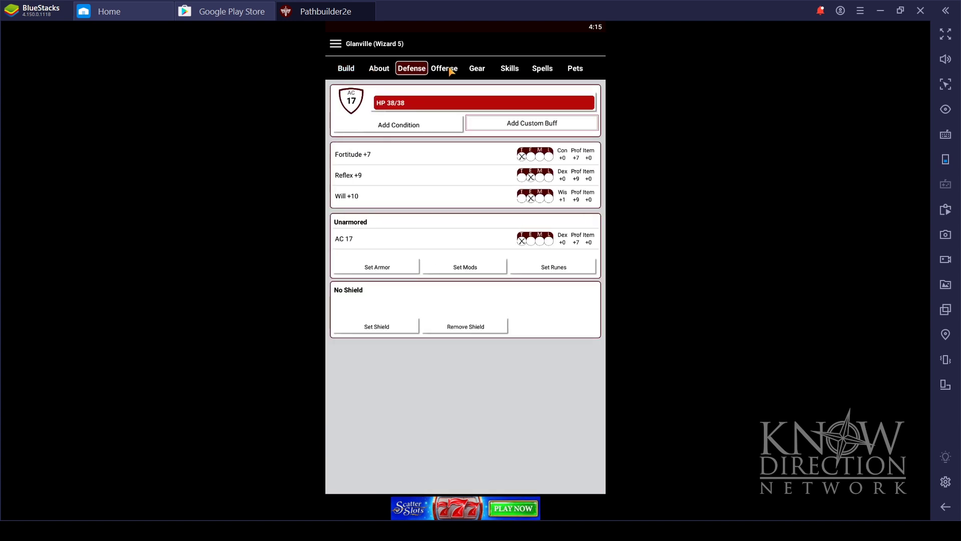
pyautogui.click(449, 71)
pyautogui.click(482, 74)
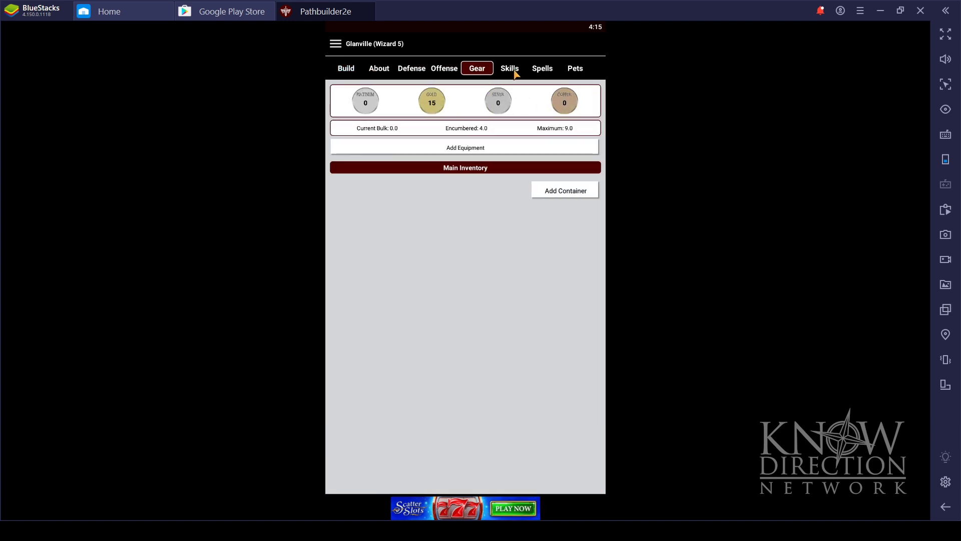
pyautogui.click(511, 73)
pyautogui.click(361, 180)
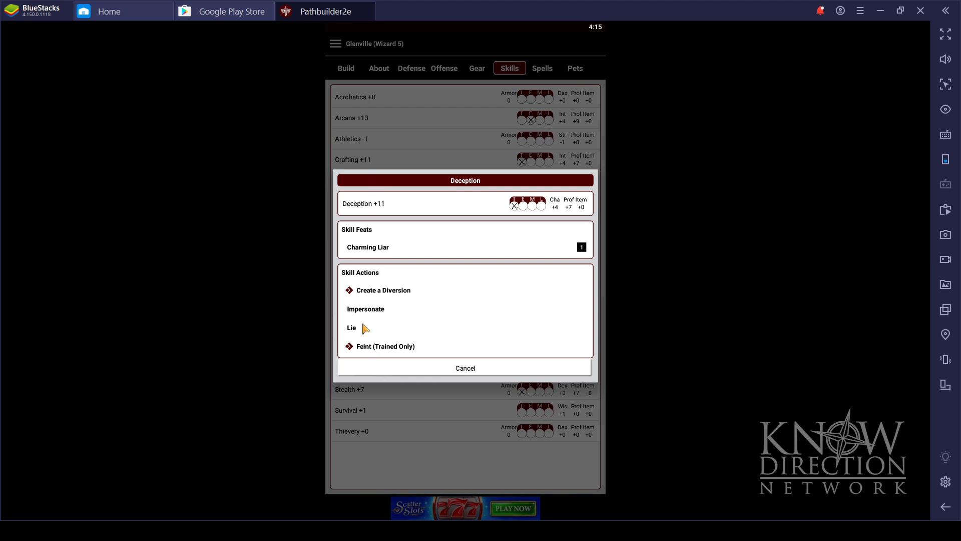
pyautogui.click(367, 293)
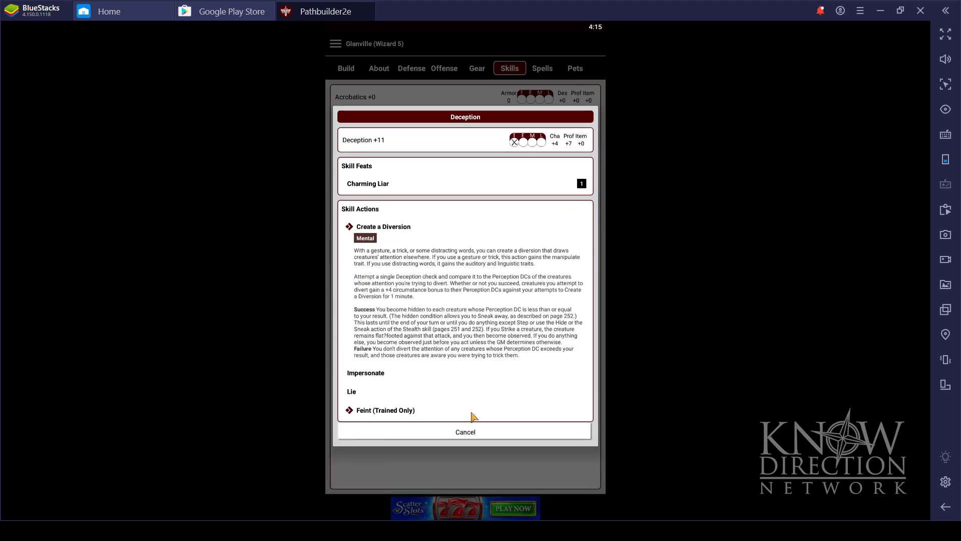
pyautogui.click(462, 434)
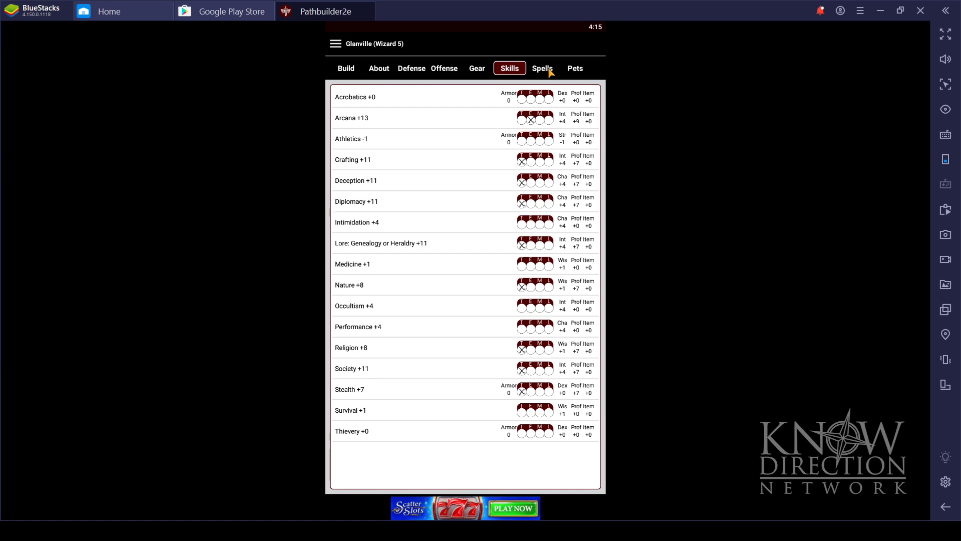
pyautogui.click(549, 73)
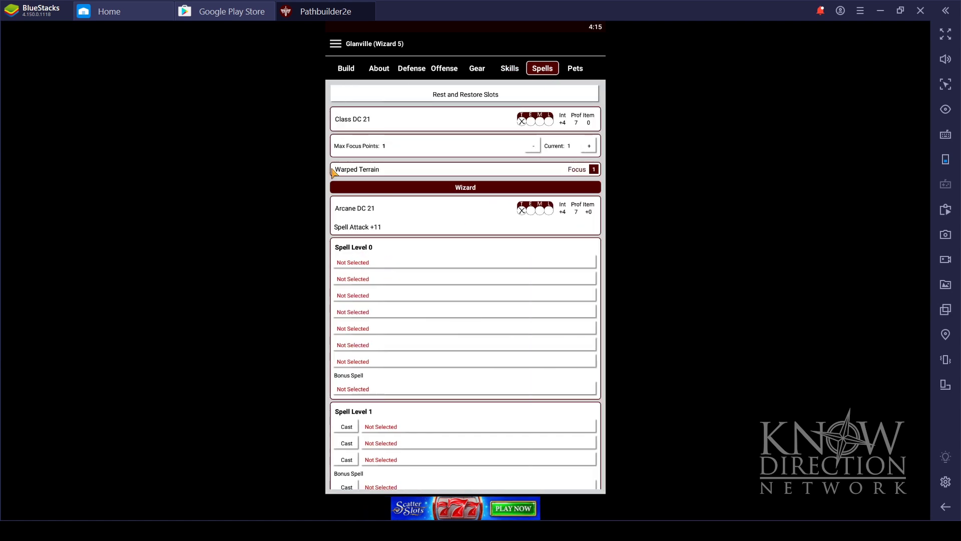
# Try Acid Splash in the first Spell Level 0 slot, then cancel without keeping it
pyautogui.scroll(-5, 443, 329)
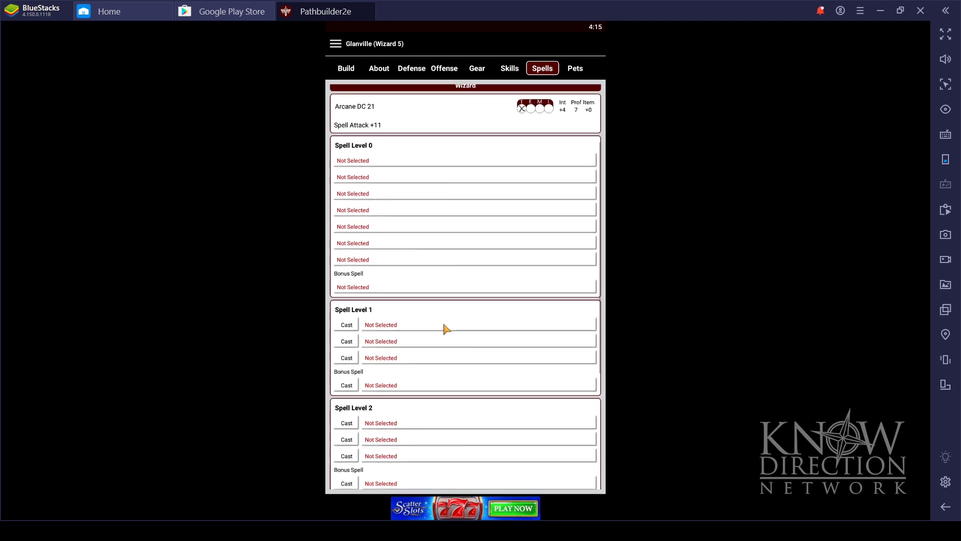
pyautogui.scroll(5, 444, 328)
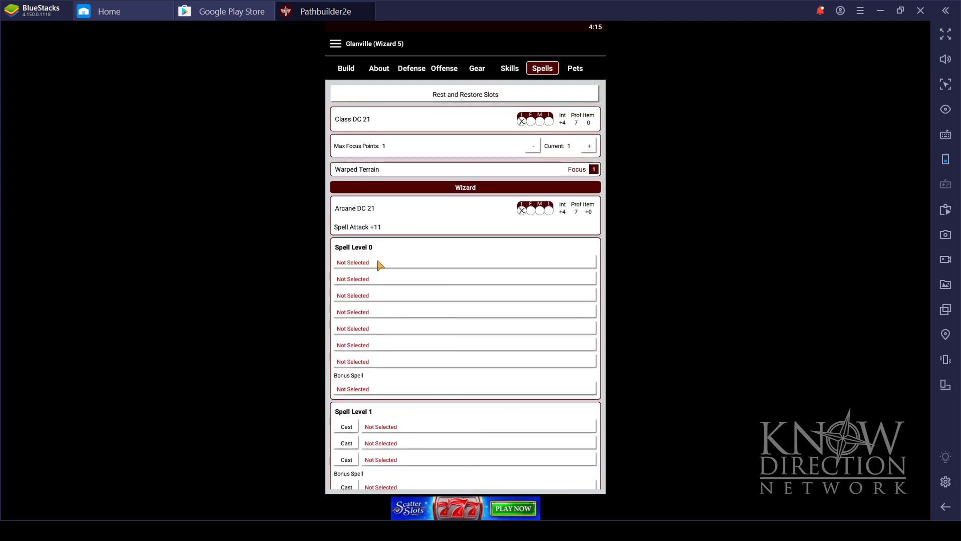
pyautogui.click(376, 264)
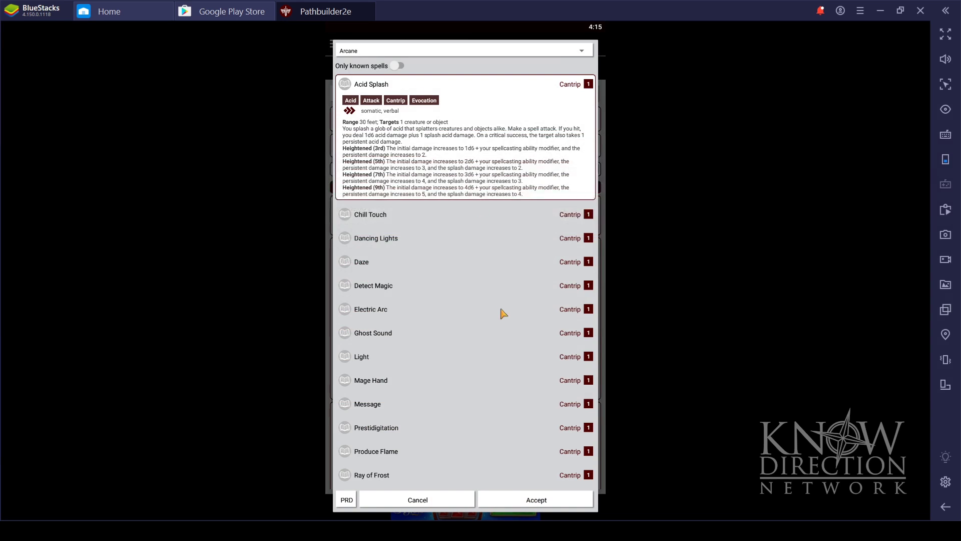
pyautogui.scroll(-3, 504, 315)
pyautogui.scroll(3, 504, 308)
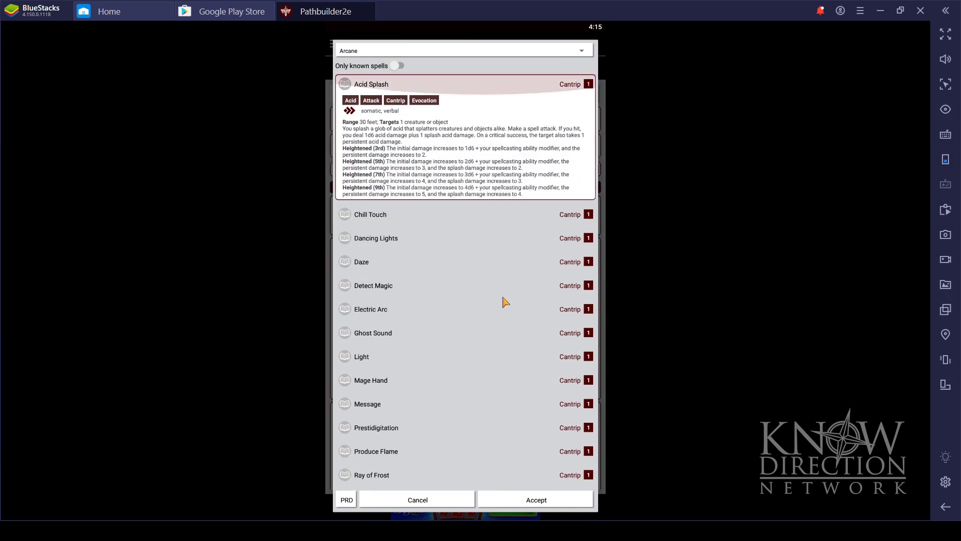
pyautogui.click(344, 86)
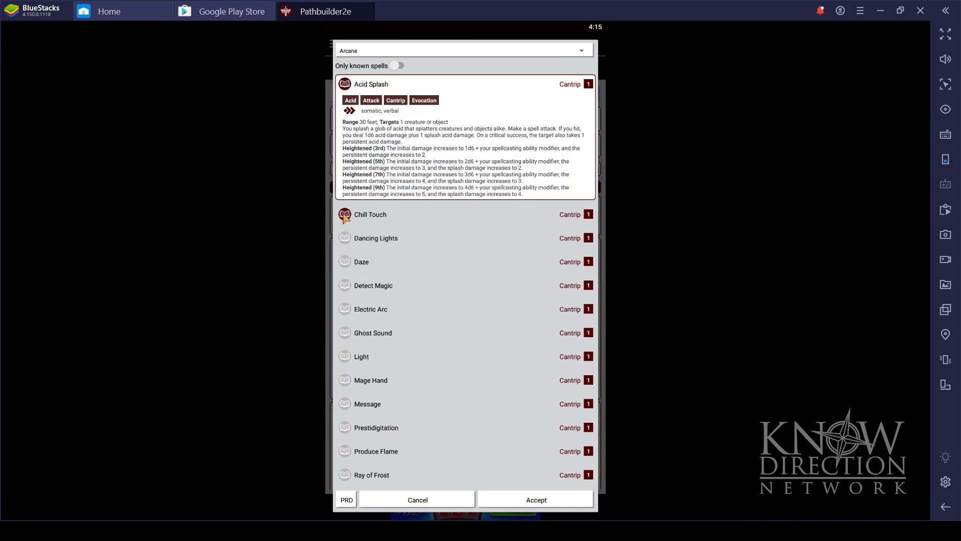
pyautogui.click(349, 88)
pyautogui.click(418, 500)
# Show the Pets page about companions and familiars requiring the upgraded version
pyautogui.scroll(-8, 429, 285)
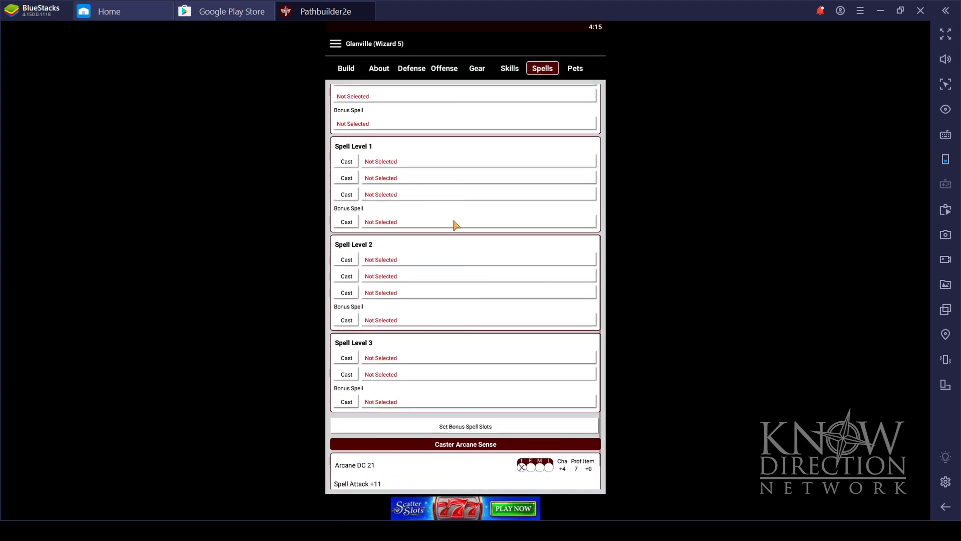
pyautogui.scroll(-2, 399, 405)
pyautogui.scroll(10, 399, 361)
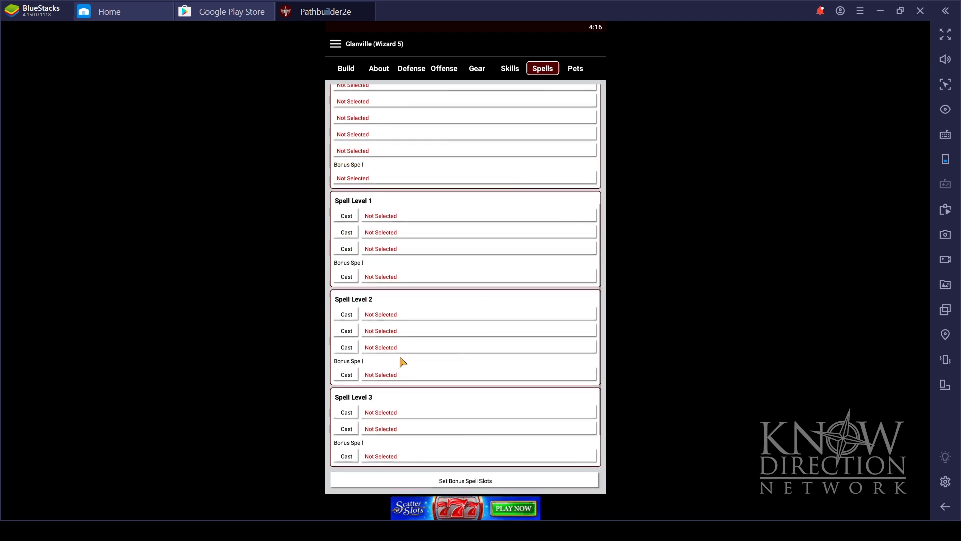
pyautogui.click(575, 69)
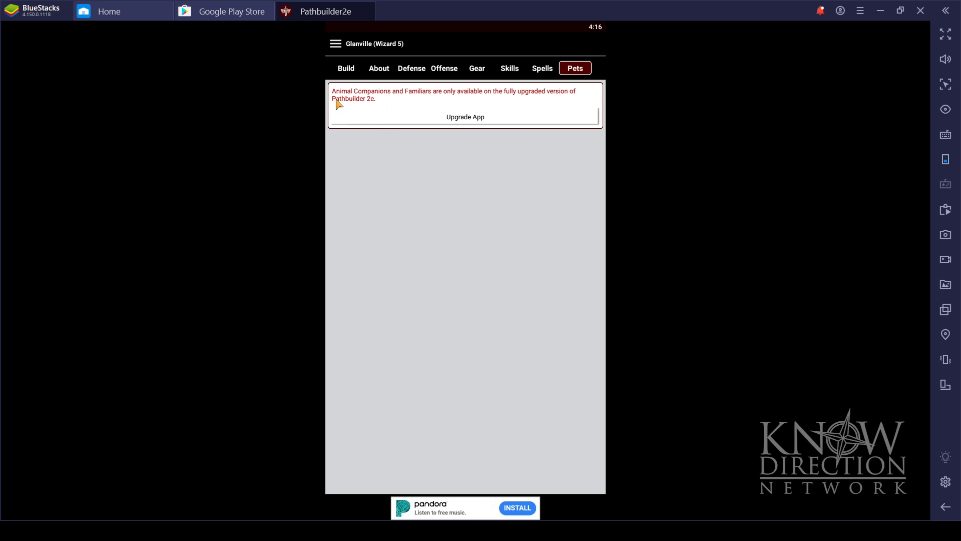
# Cancel the Upgrade App offer and show the main menu of export, save and character options
pyautogui.click(424, 120)
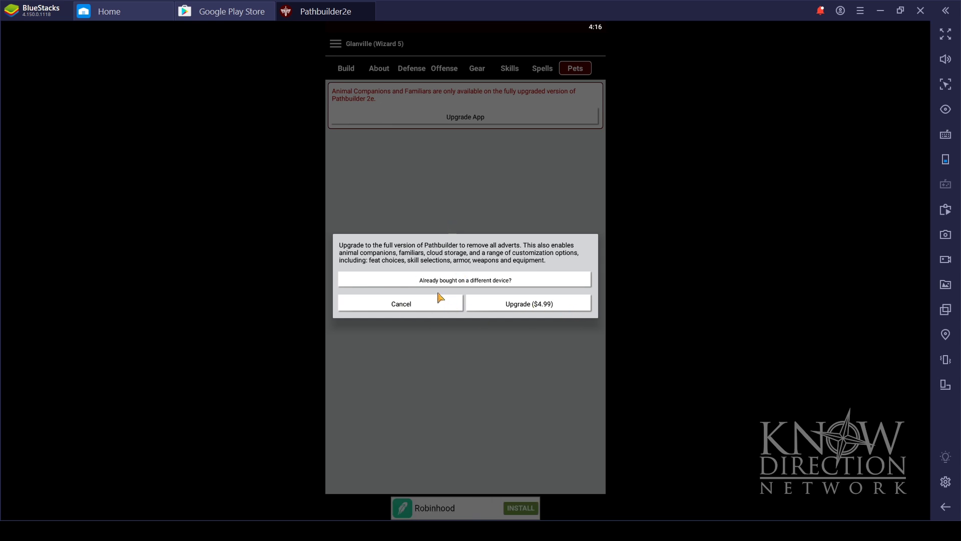
pyautogui.click(429, 308)
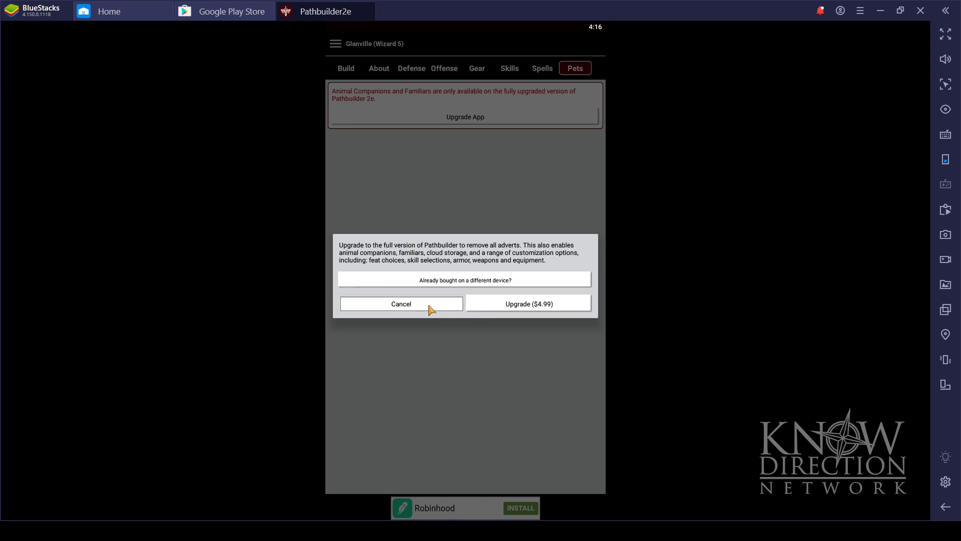
pyautogui.click(336, 45)
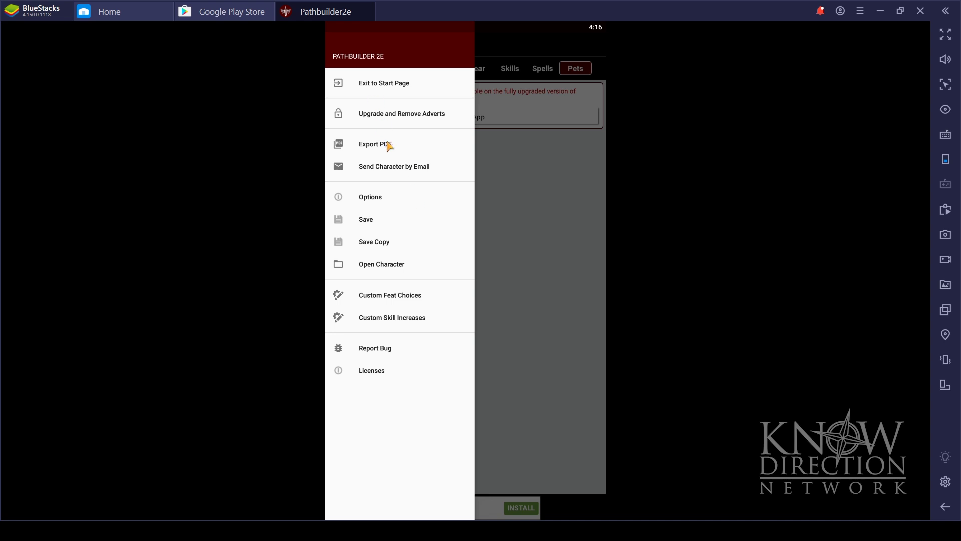
# Check the PDF export options and character level picker without changes, then return to Build
pyautogui.click(394, 144)
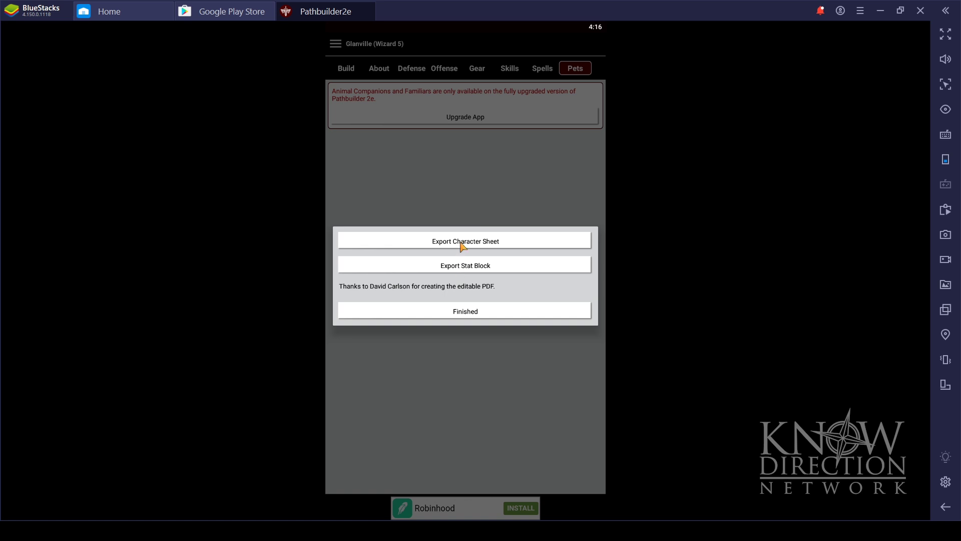
pyautogui.click(461, 243)
pyautogui.click(360, 46)
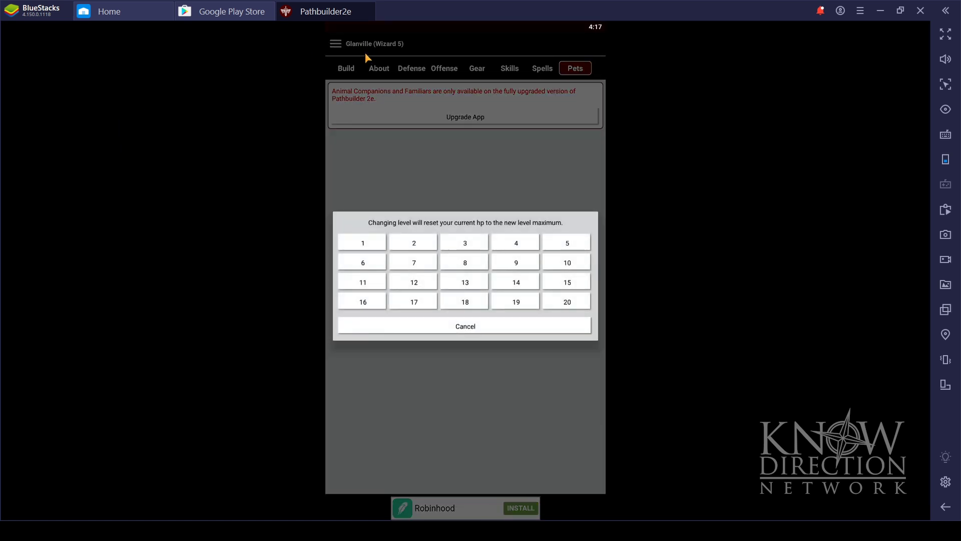
pyautogui.click(419, 327)
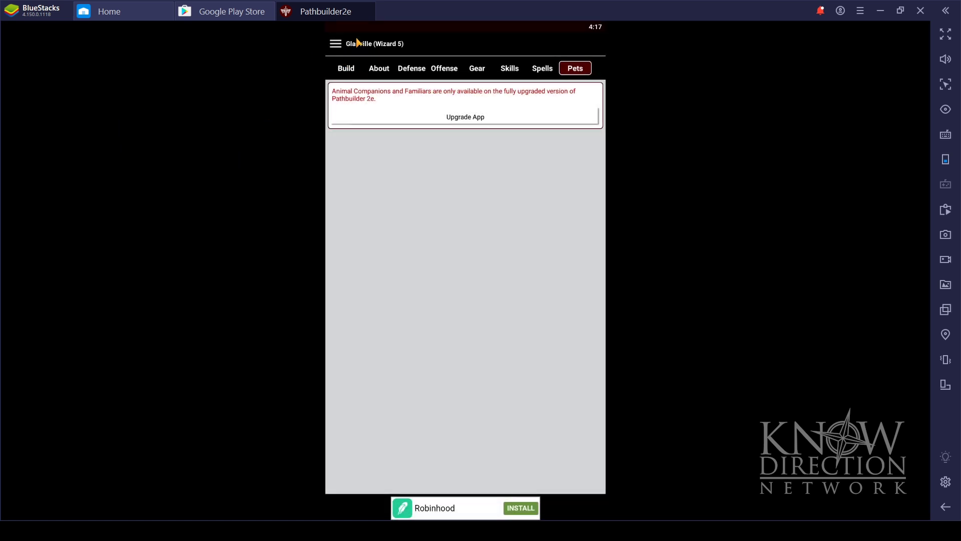
pyautogui.click(350, 70)
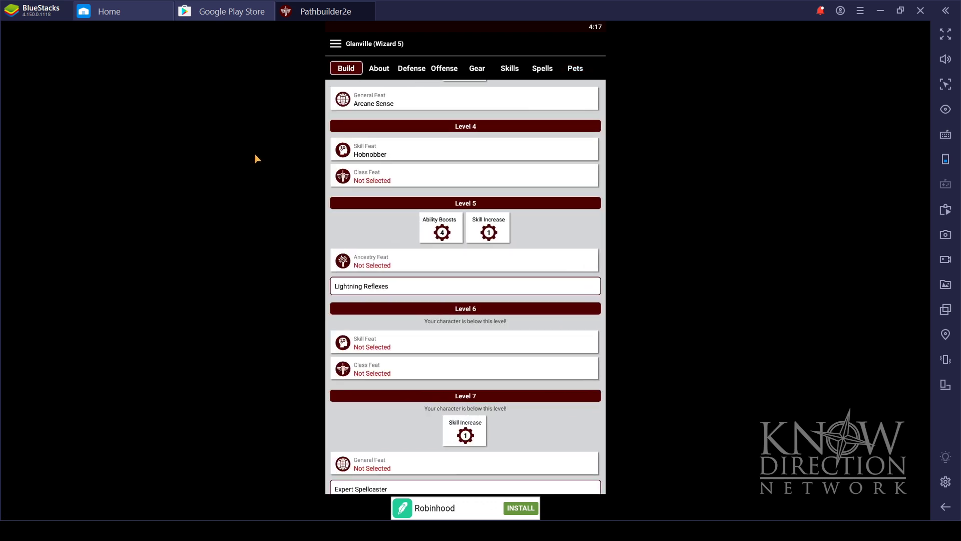